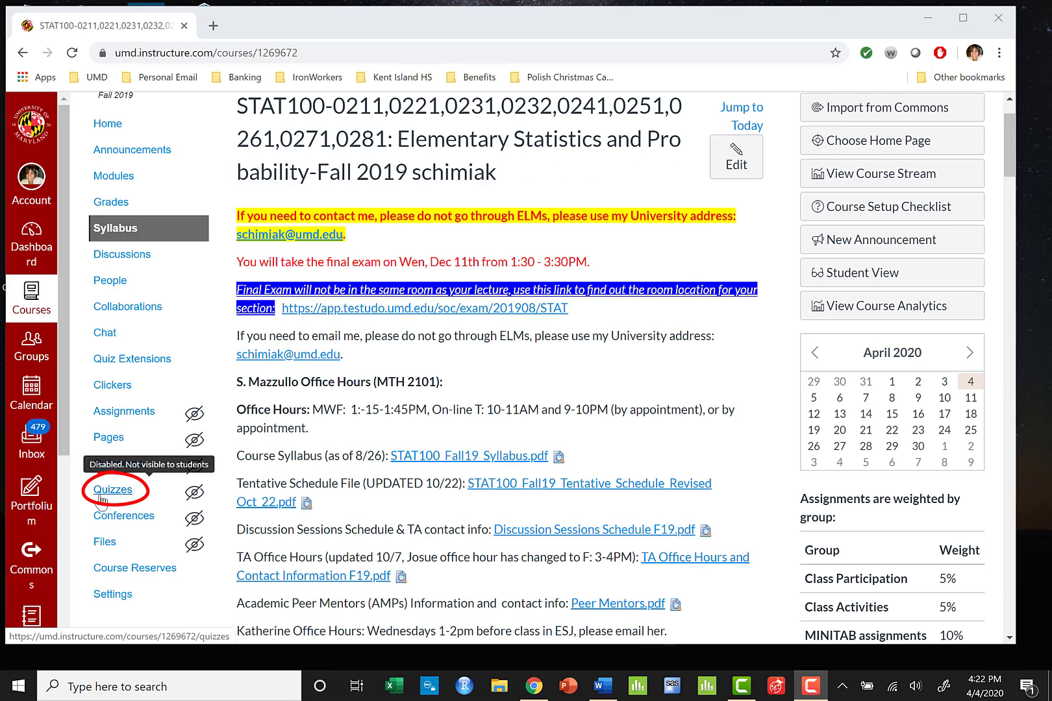
Step: Create a new quiz in the STAT100 course and title it "Example Assessment"
left_click(102, 496)
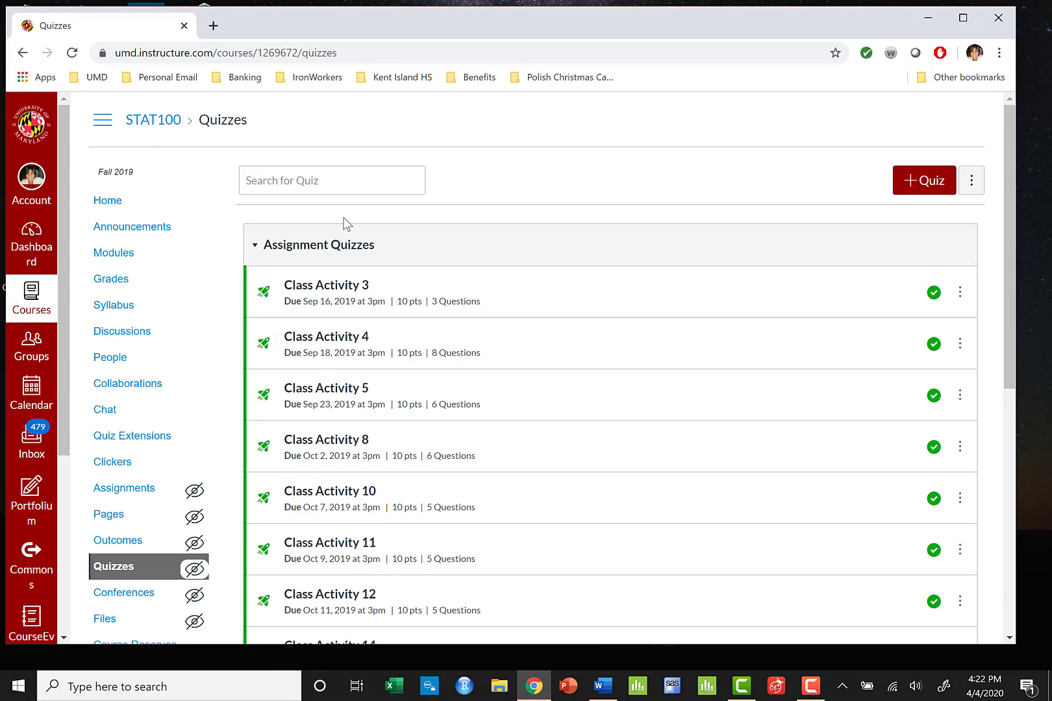
left_click(924, 187)
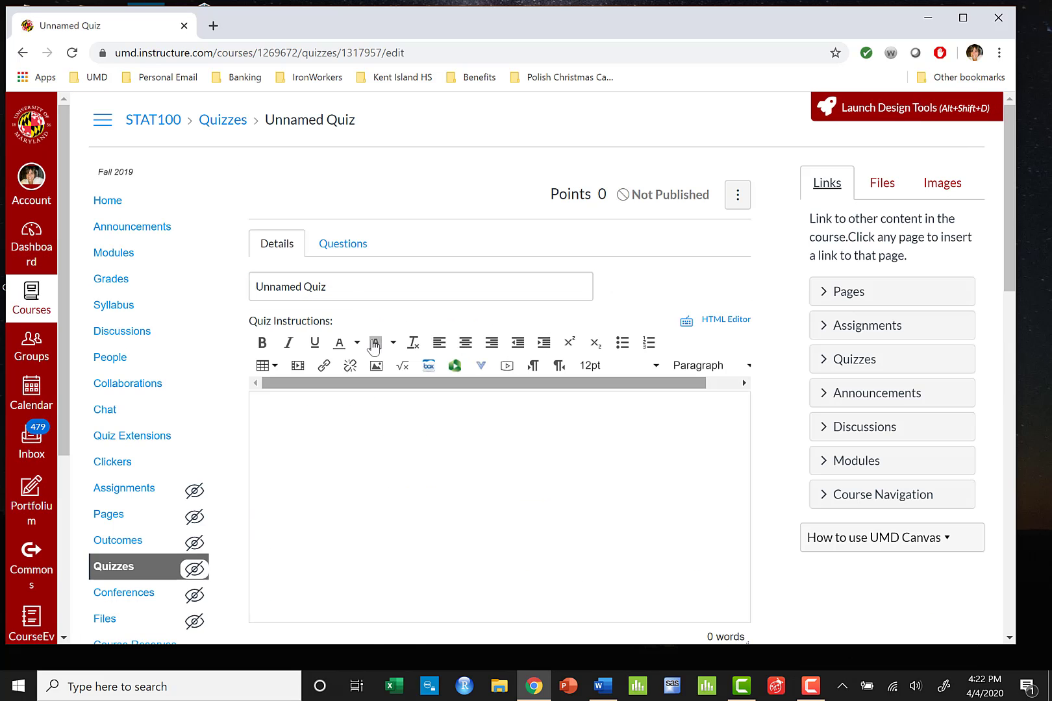
left_click_drag(347, 287, 251, 280)
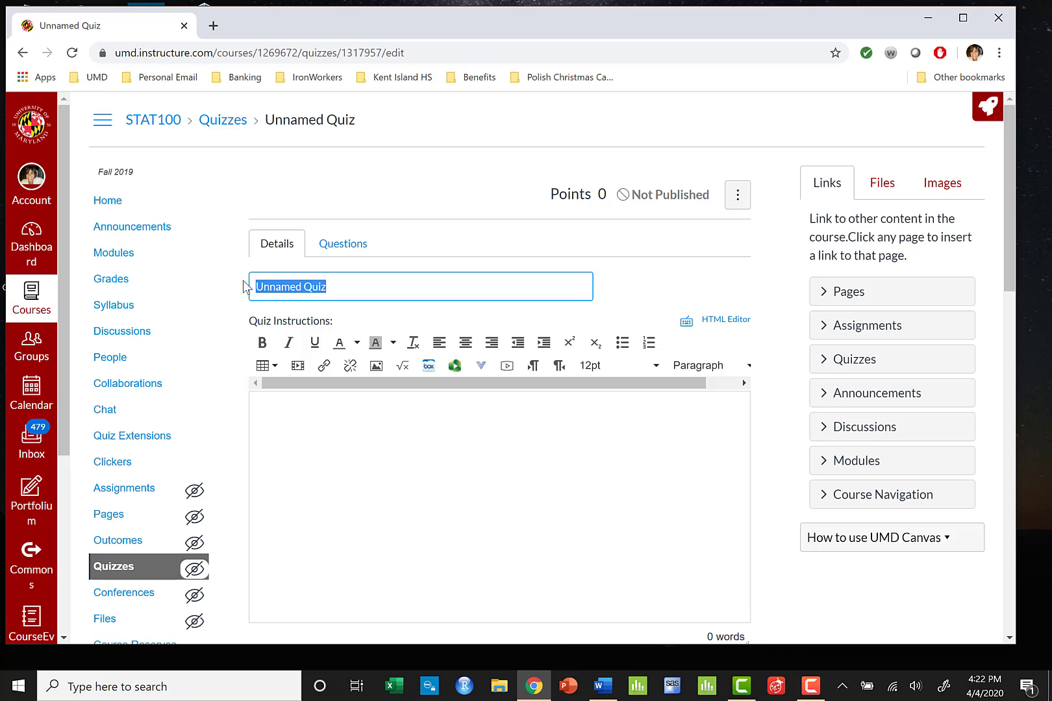
type("Example")
type(" 1")
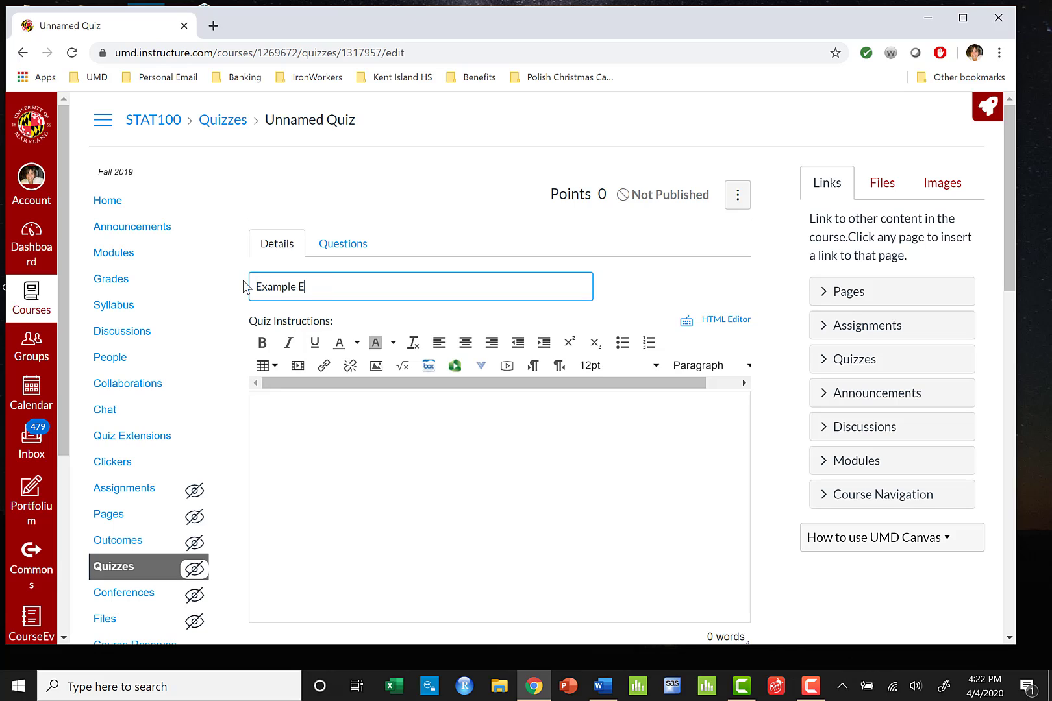
key("BackSpace")
key("BackSpace")
type("Assessment")
Step: Keep the quiz type as Graded Quiz and place the quiz in the "MINITAB assignments" assignment group
scroll(318, 293, "down", 2)
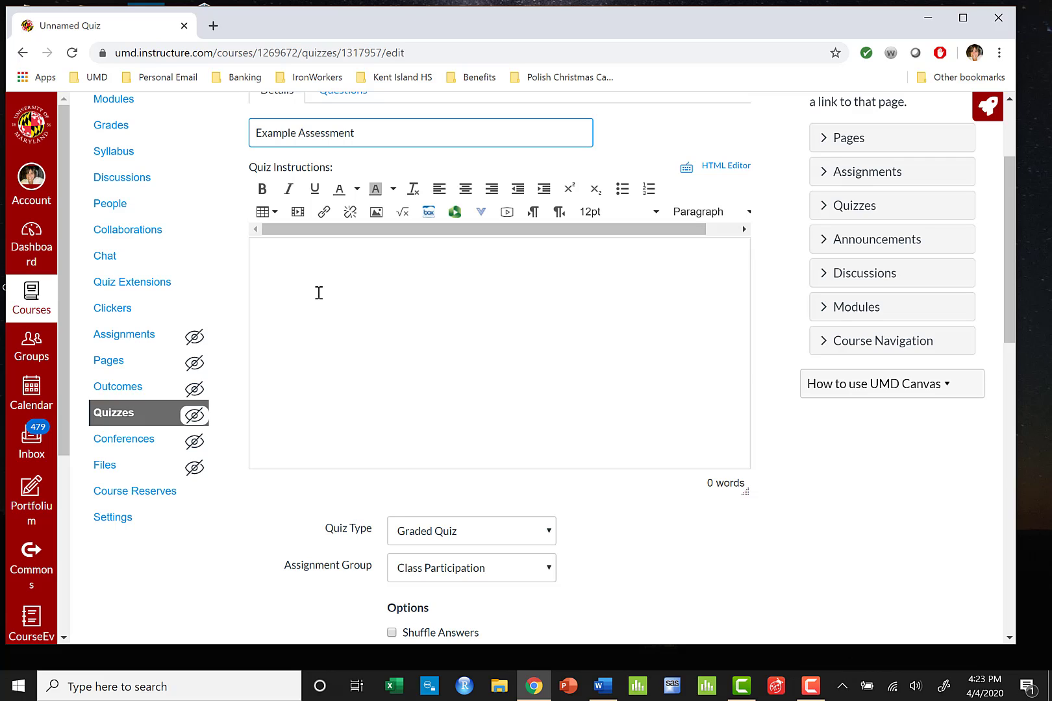
scroll(348, 315, "down", 2)
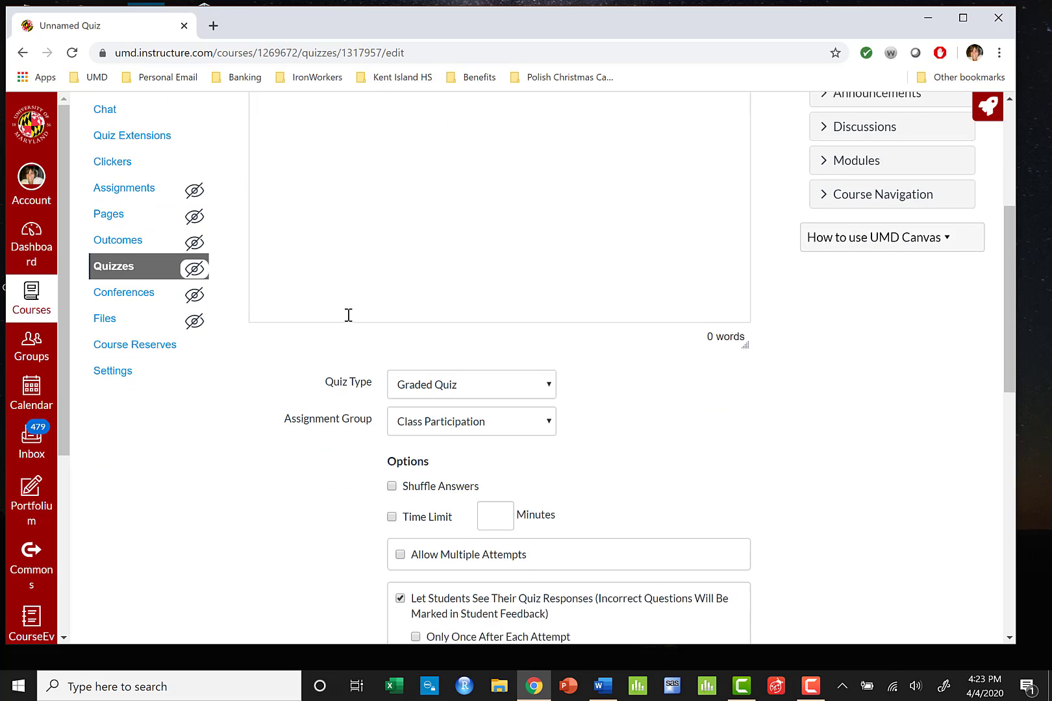
left_click(512, 382)
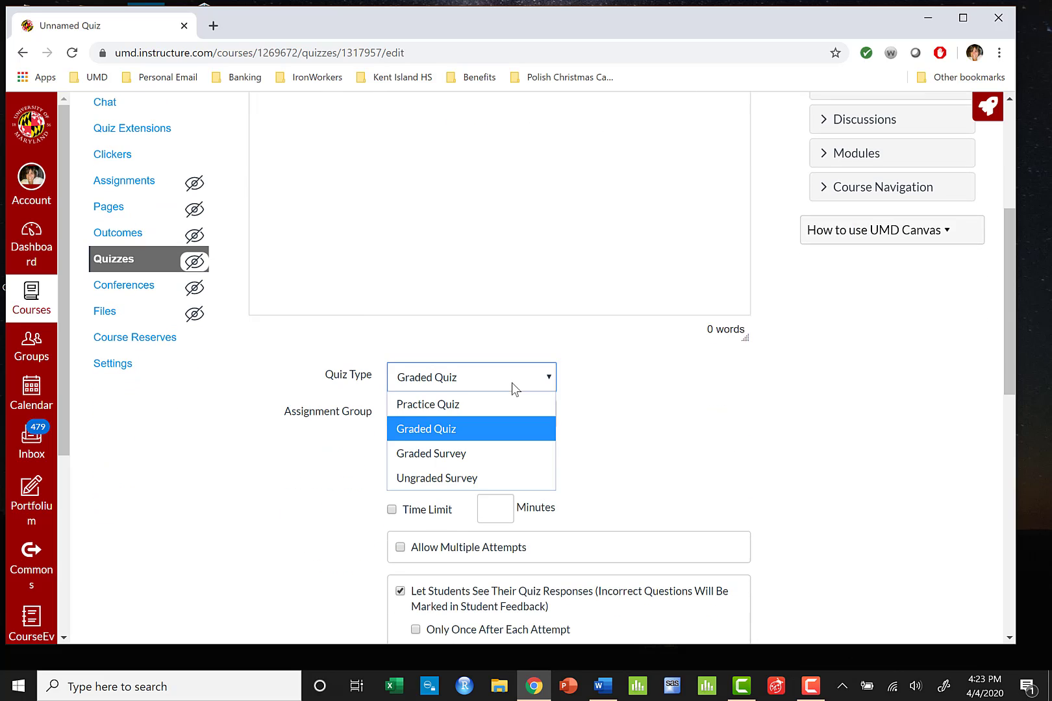
left_click(503, 429)
left_click(529, 421)
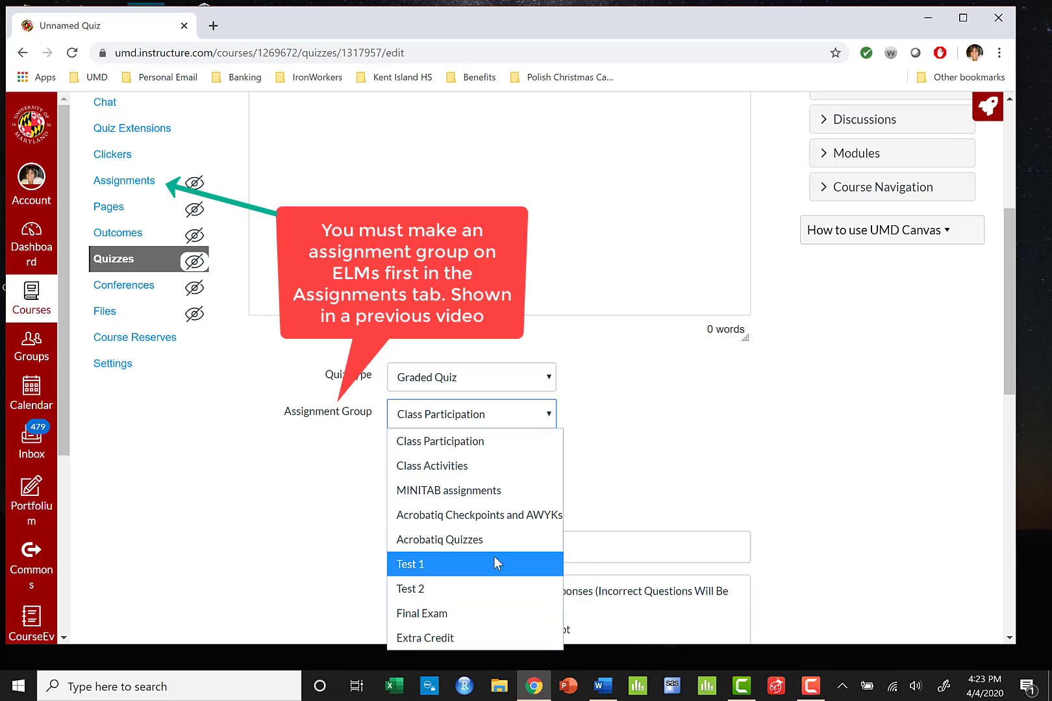
left_click(464, 497)
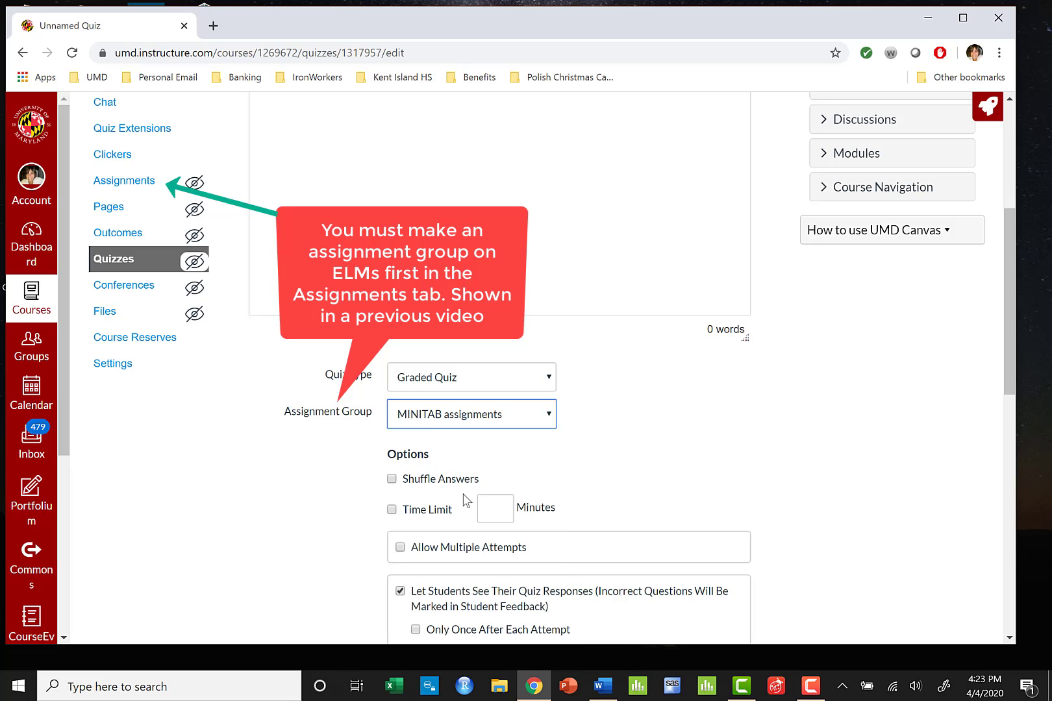
Step: Enable the quiz's time limit and set it to 50 minutes
scroll(614, 474, "down", 2)
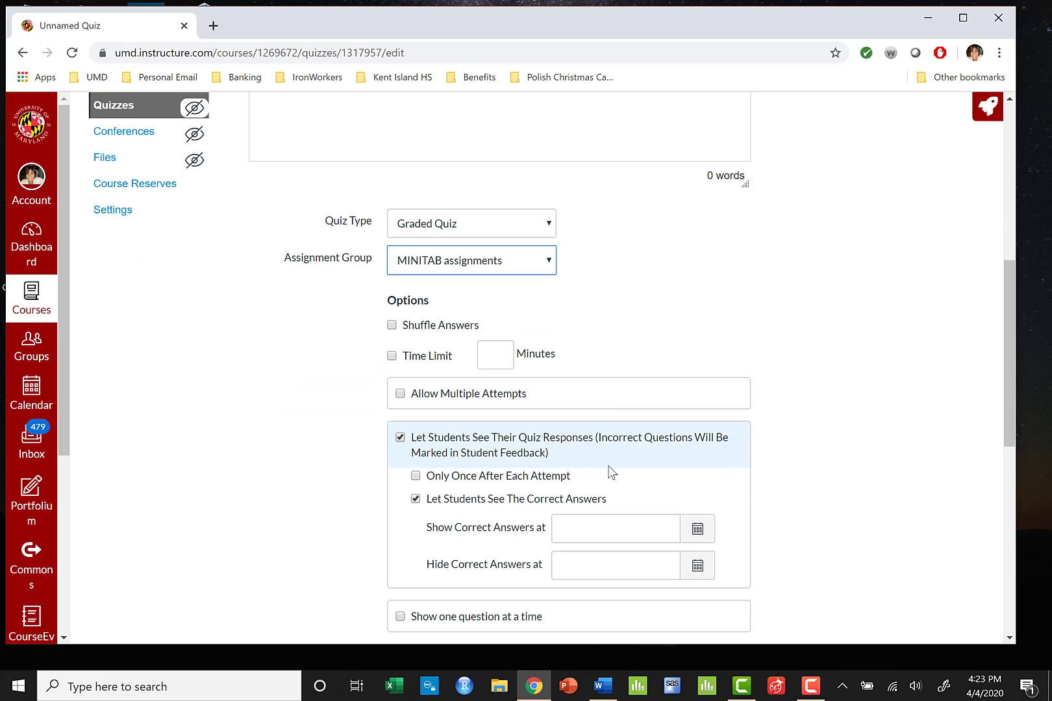
left_click(392, 356)
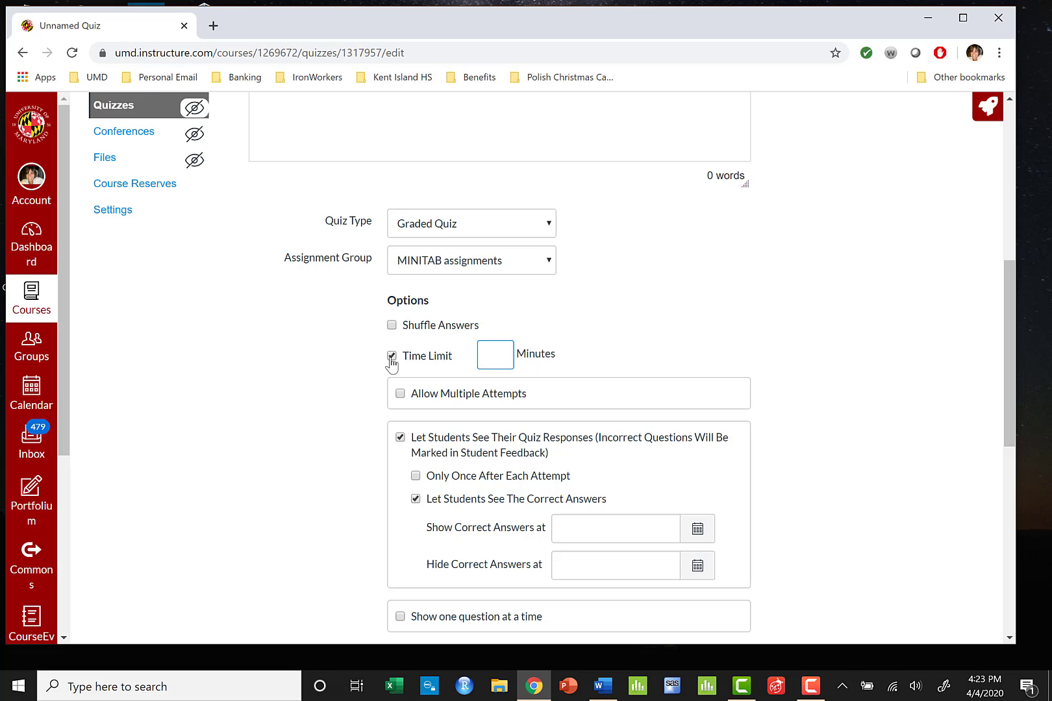
left_click(486, 355)
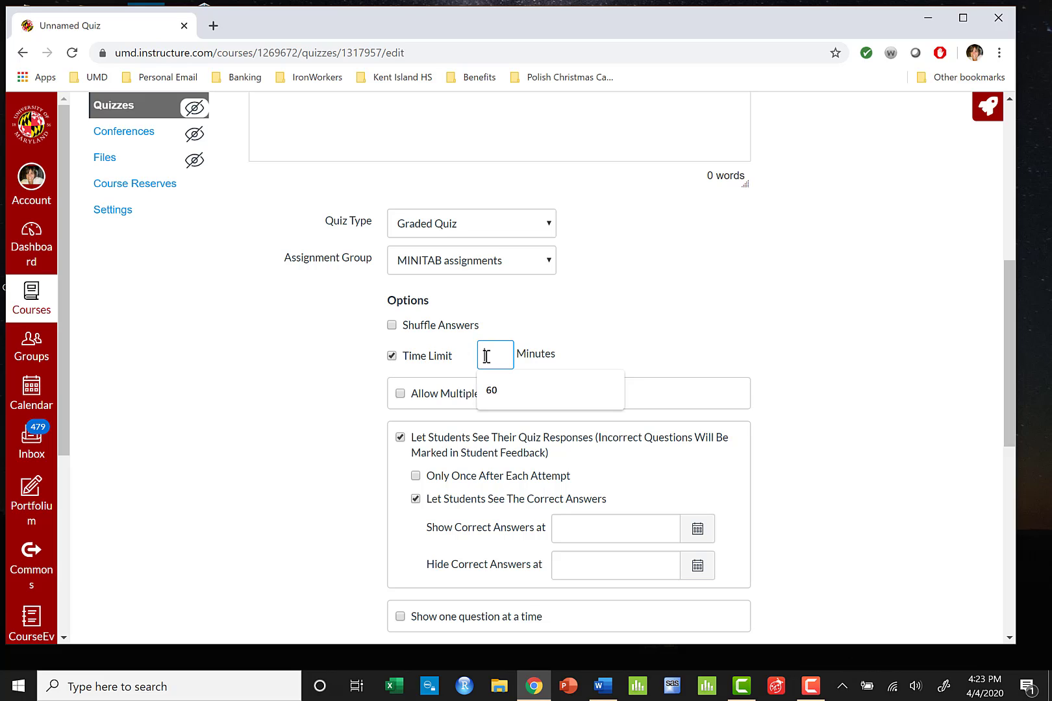
type("60")
left_click(573, 341)
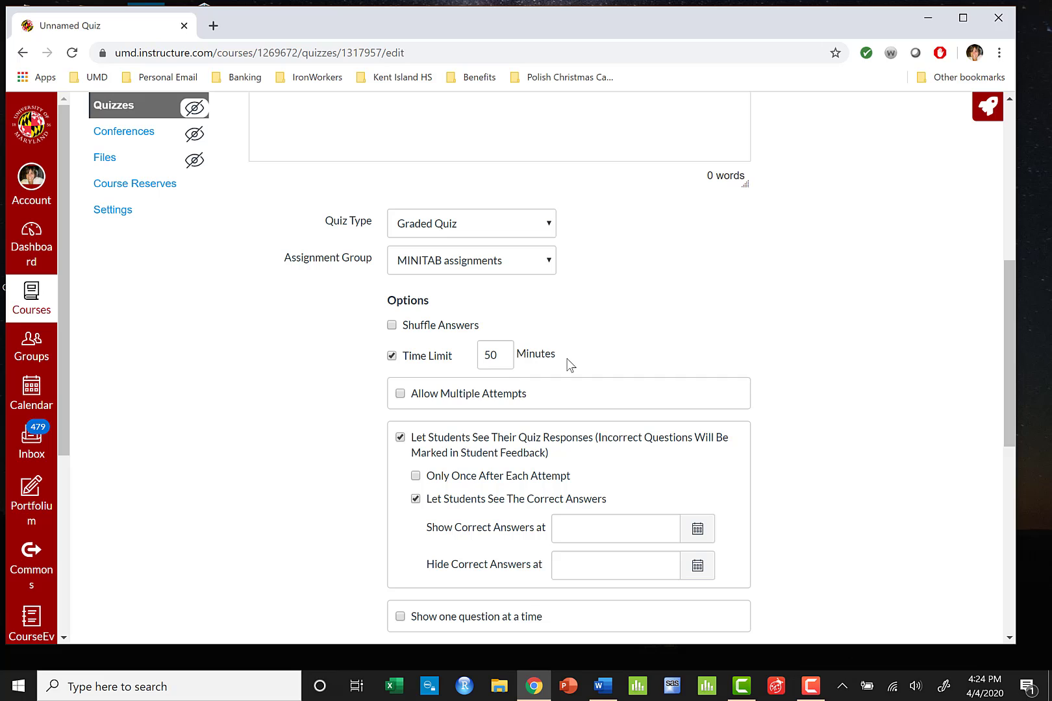
Step: Leave the quiz assigned to Everyone and set its due date to April 6, 2020 at 11:59pm
scroll(570, 365, "down", 3)
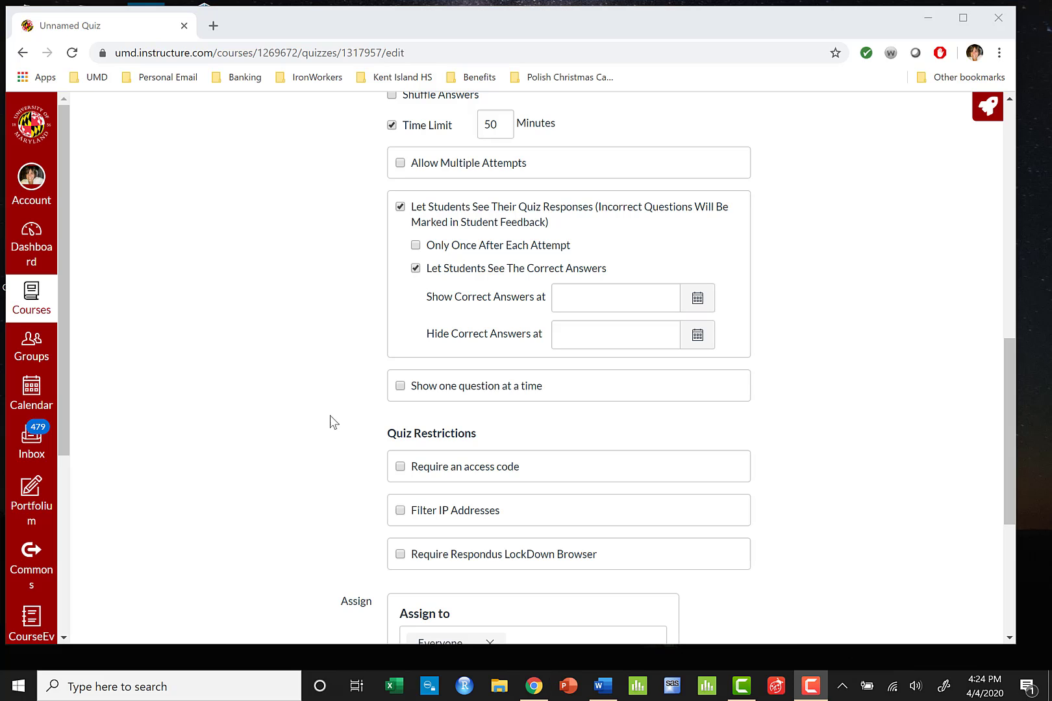
scroll(501, 453, "down", 2)
scroll(502, 454, "down", 2)
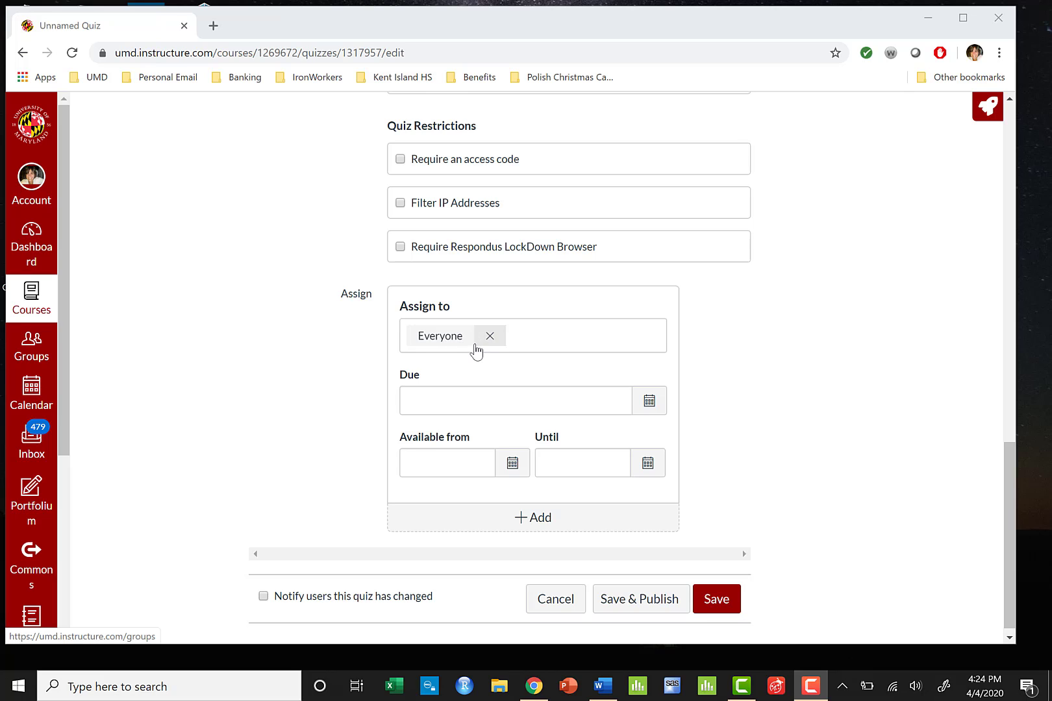
left_click(505, 338)
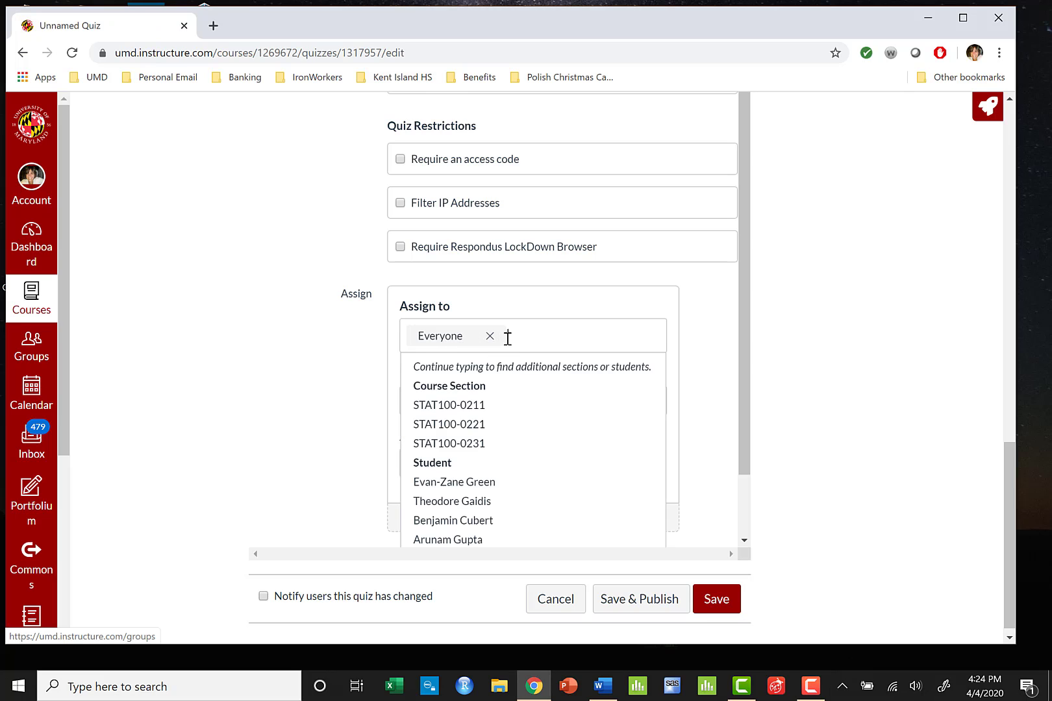
key("Escape")
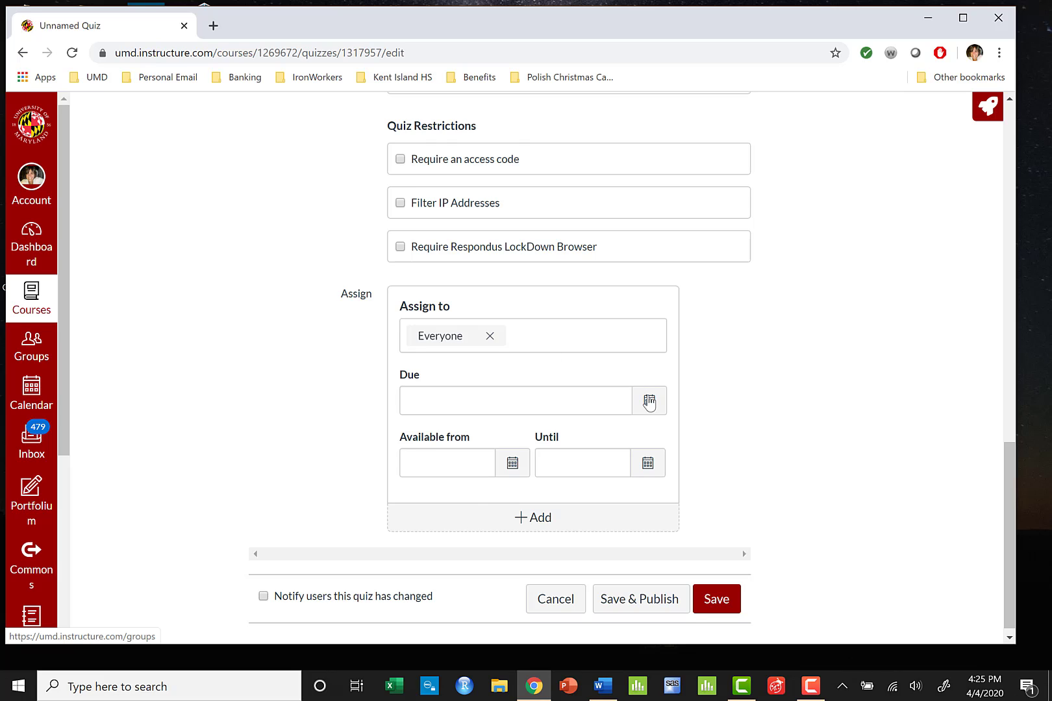
left_click(649, 401)
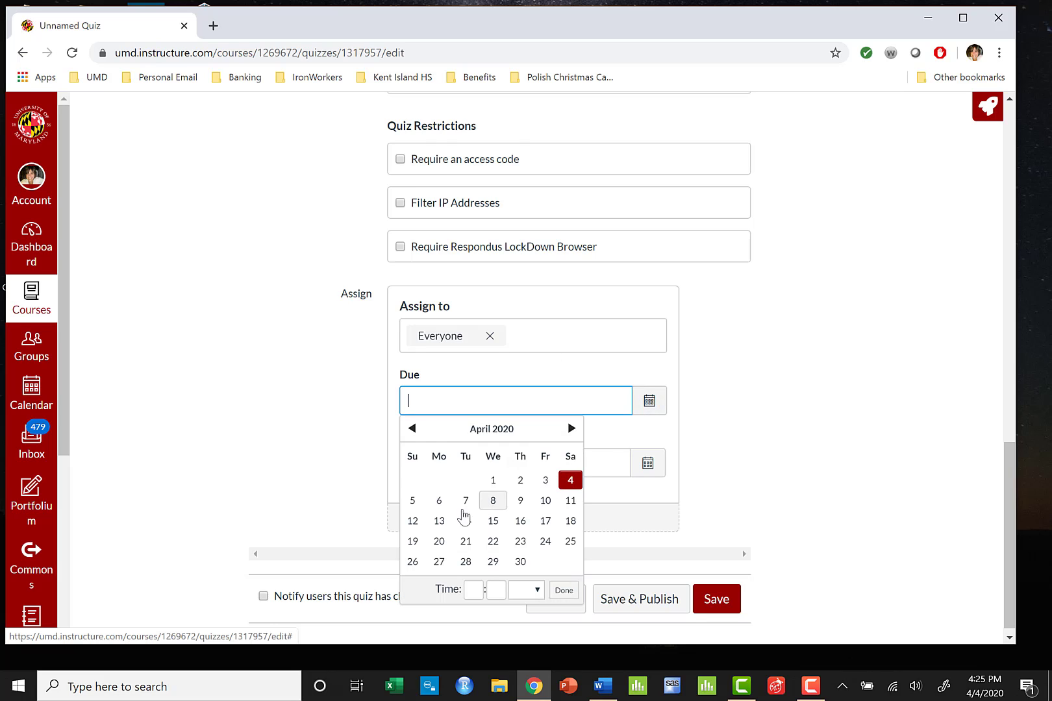
left_click(438, 501)
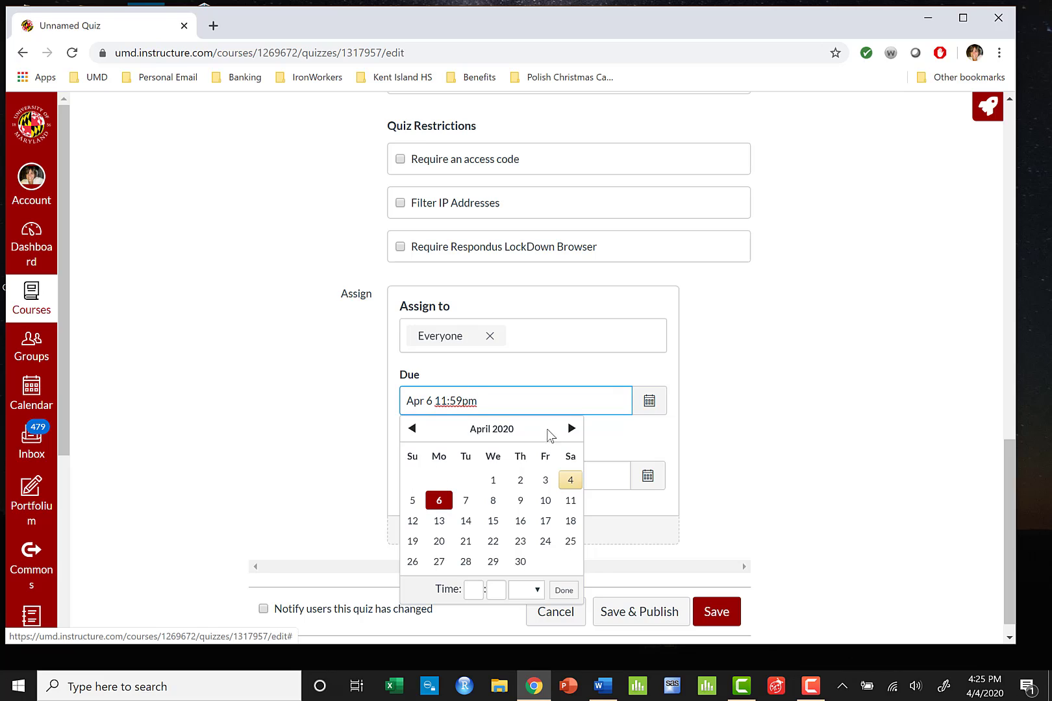
left_click(476, 588)
type("11")
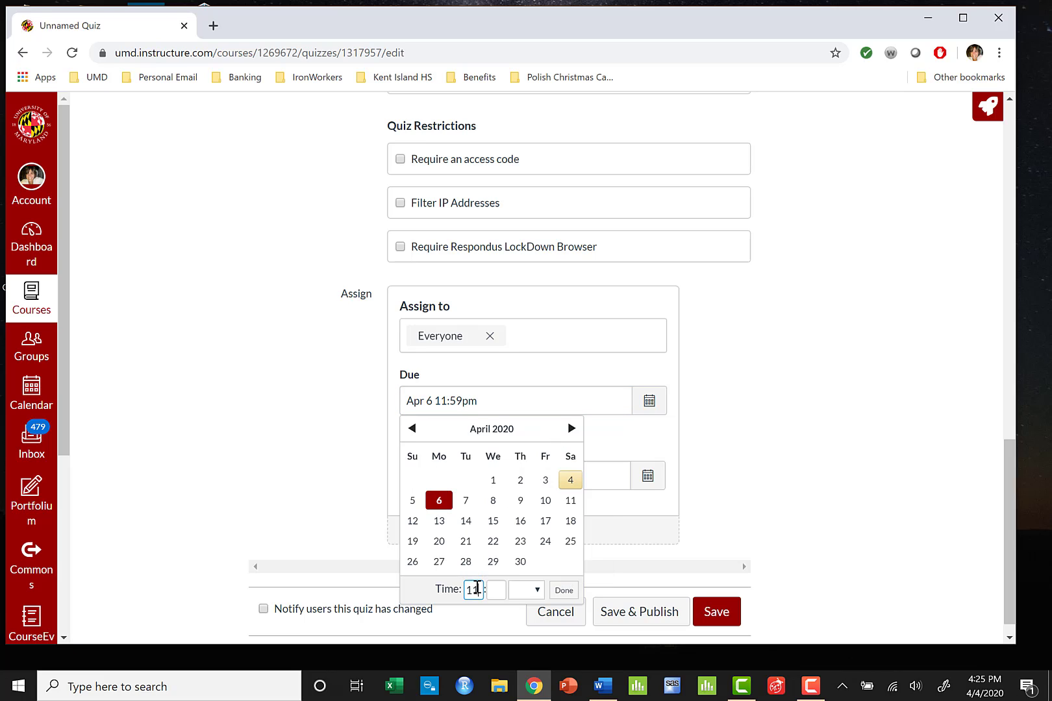
left_click(497, 596)
type("59")
left_click(563, 591)
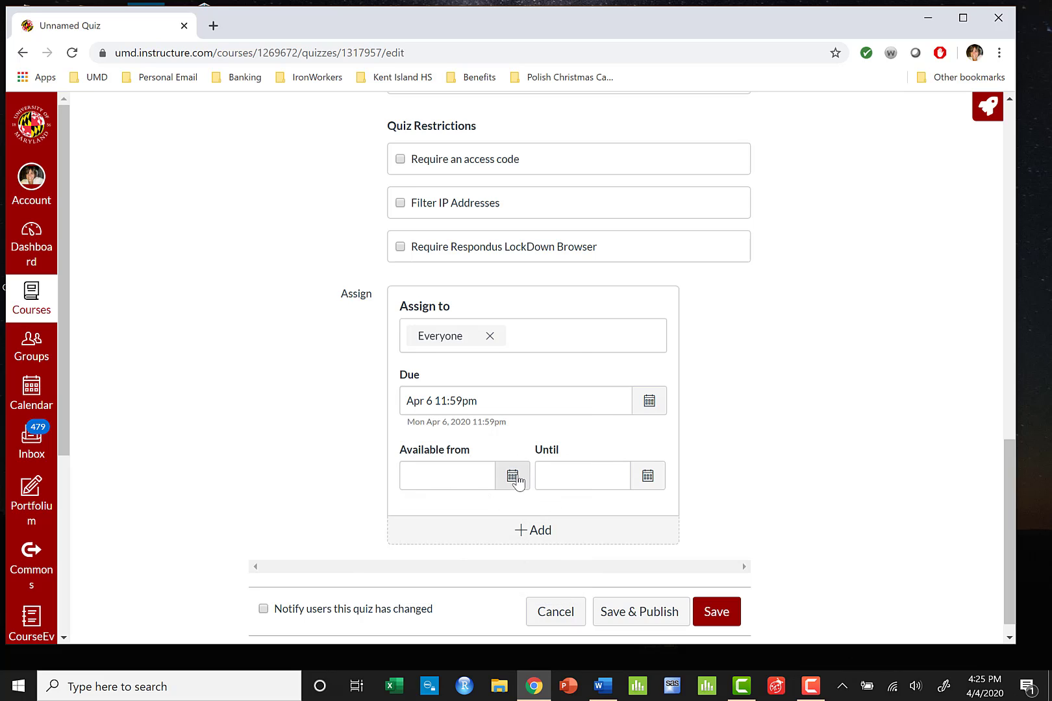
Step: Make the quiz available from April 4, 2020 at 6pm
left_click(514, 479)
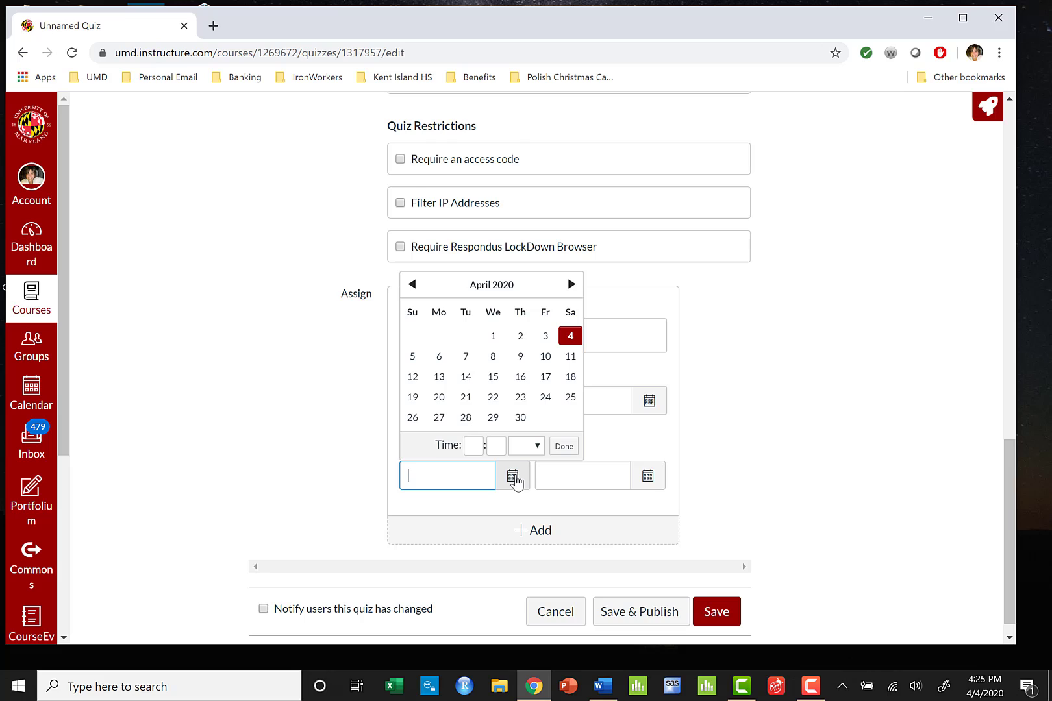
left_click(571, 337)
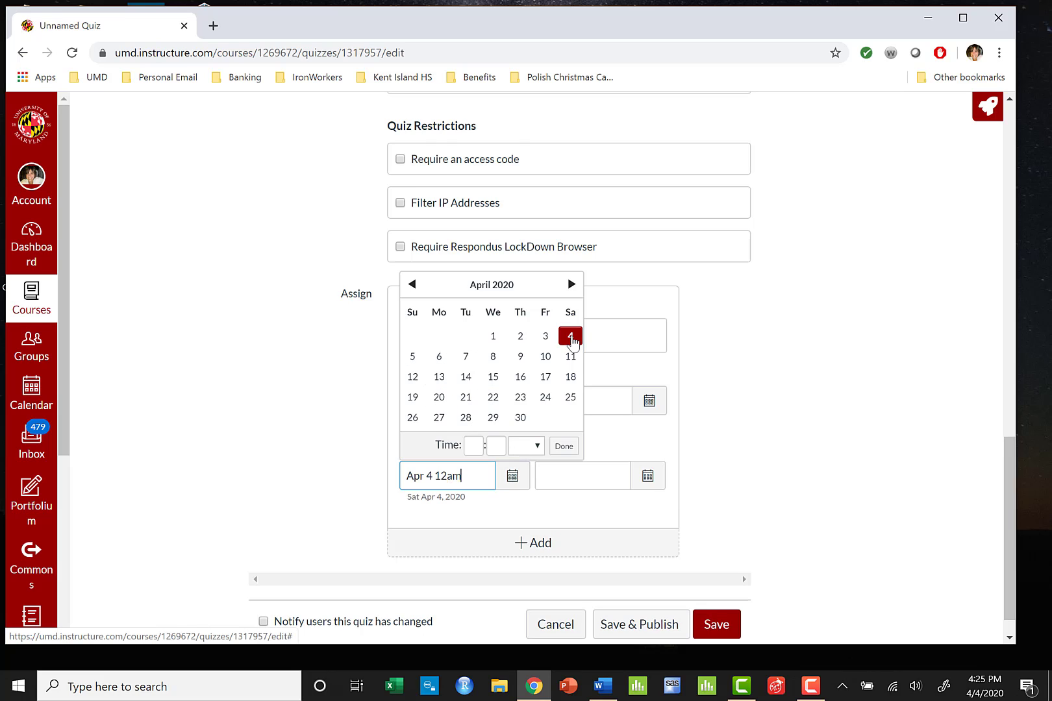
left_click(473, 447)
type("6")
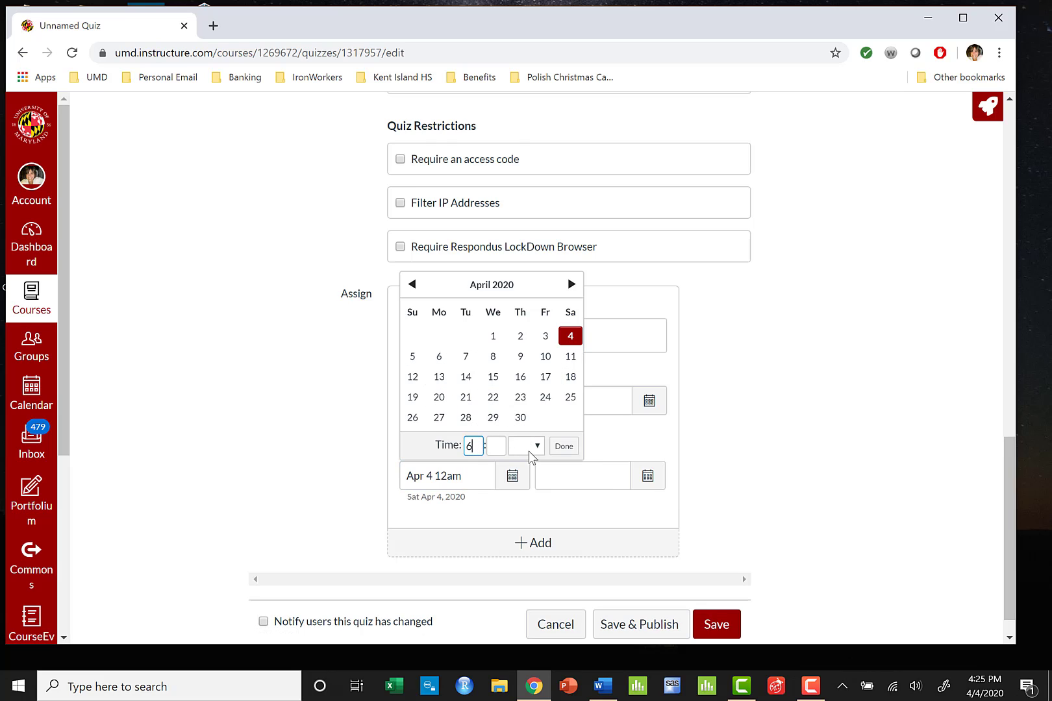
left_click(497, 447)
left_click(529, 447)
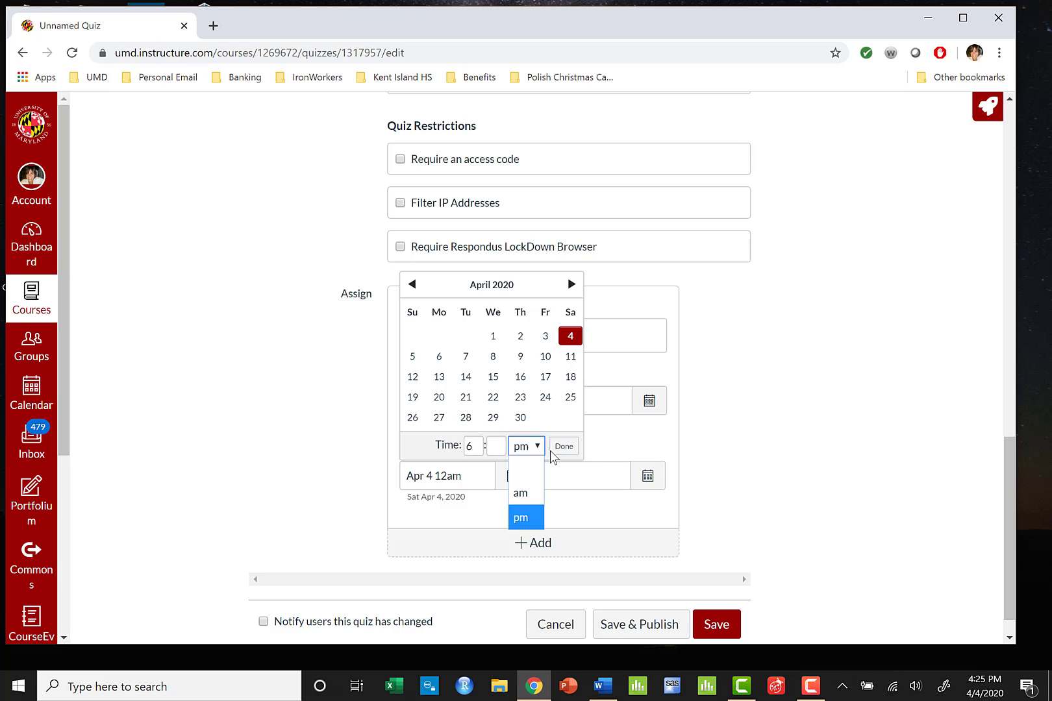
left_click(496, 446)
left_click(496, 448)
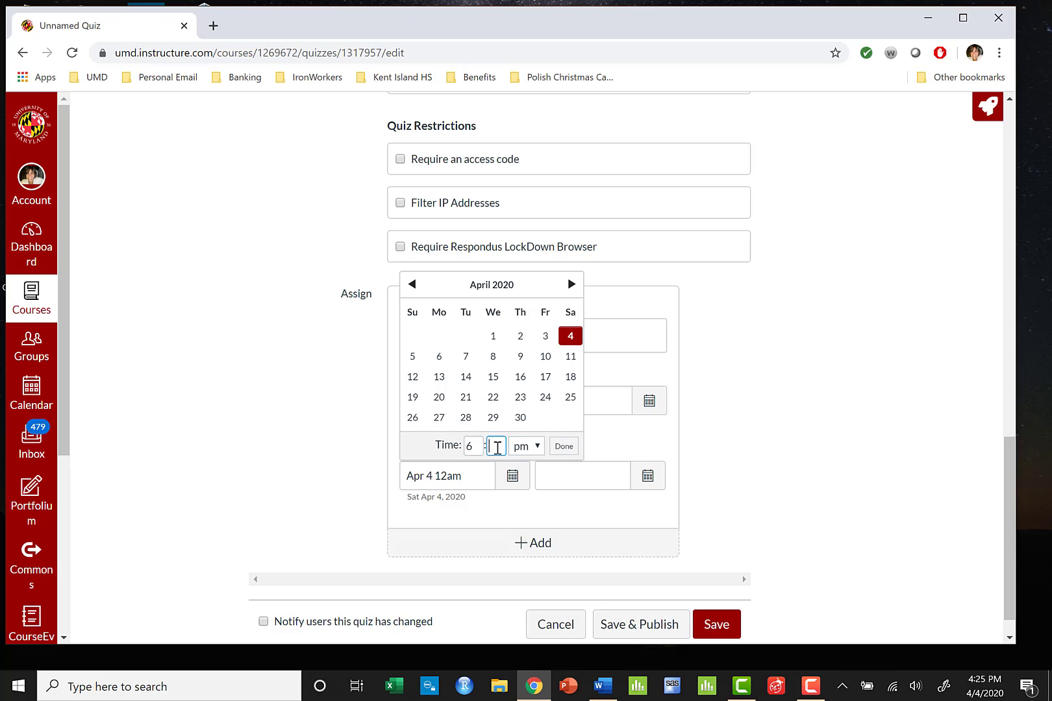
left_click(563, 446)
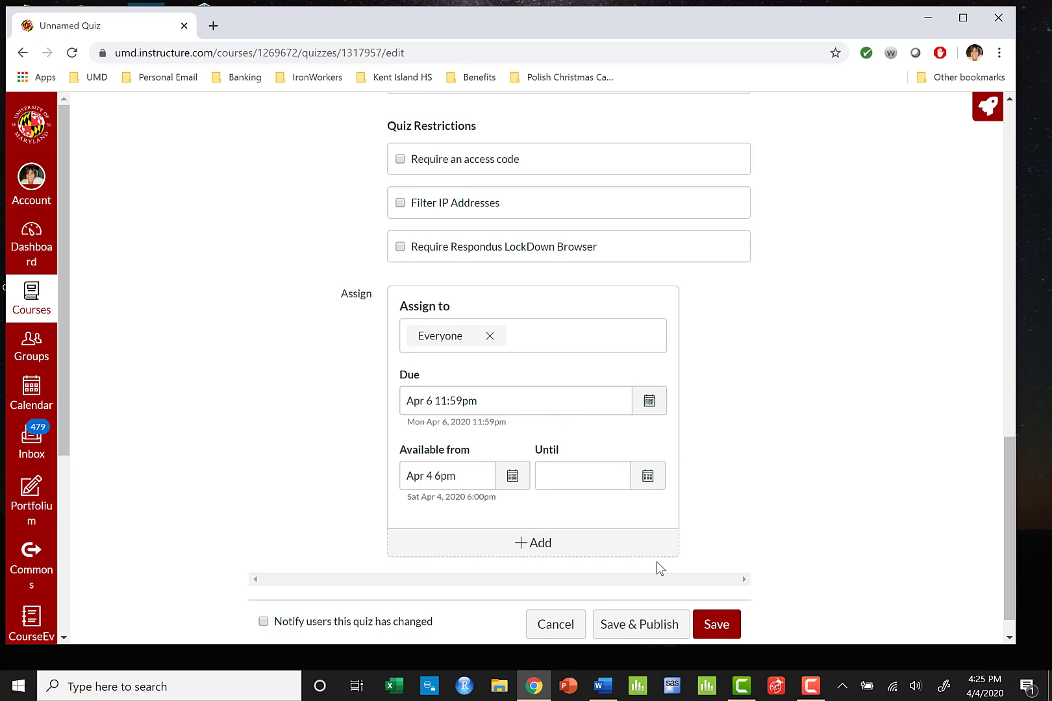
Step: Add a File Upload question named "MINITAB 1" worth 10 points to the quiz
scroll(656, 568, "up", 14)
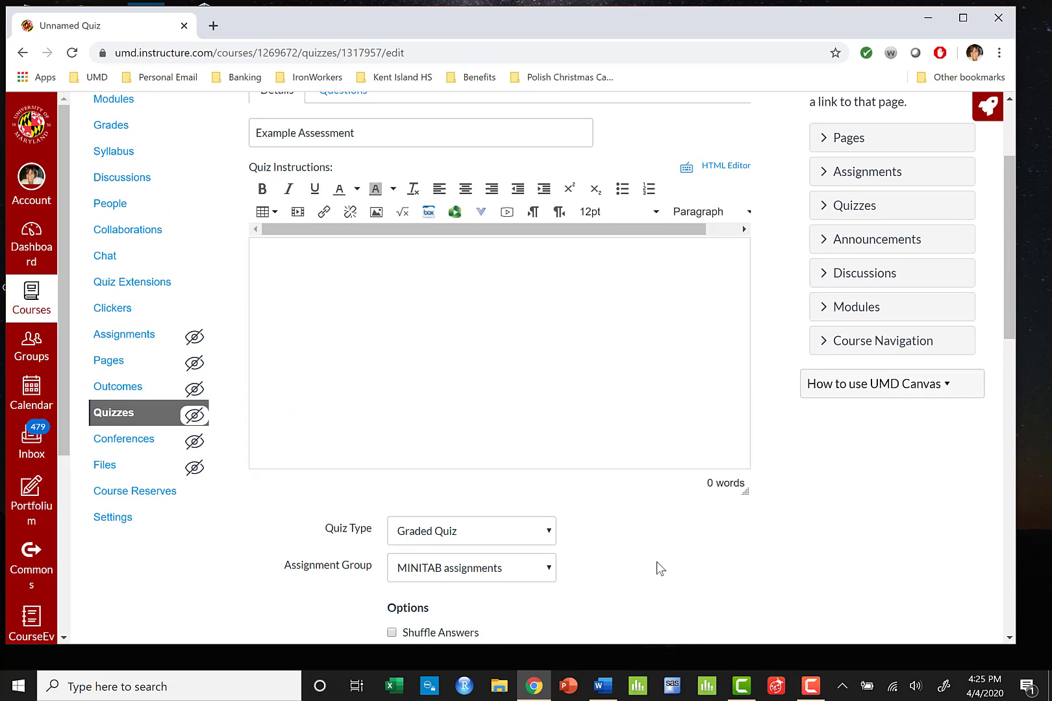
scroll(656, 568, "up", 2)
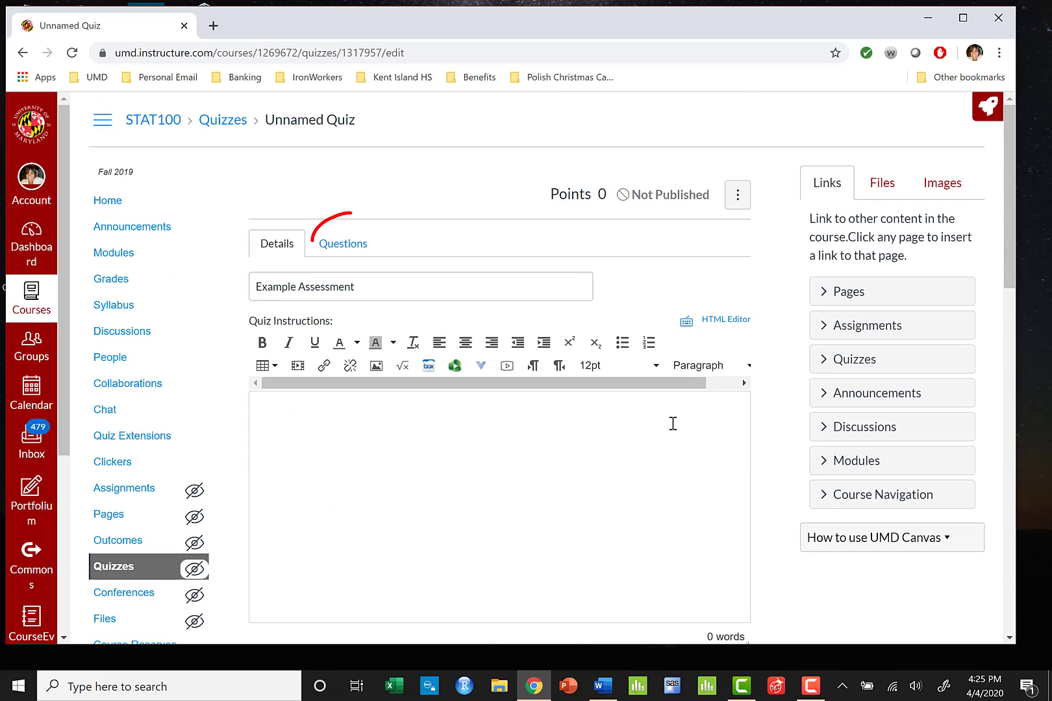
left_click(338, 250)
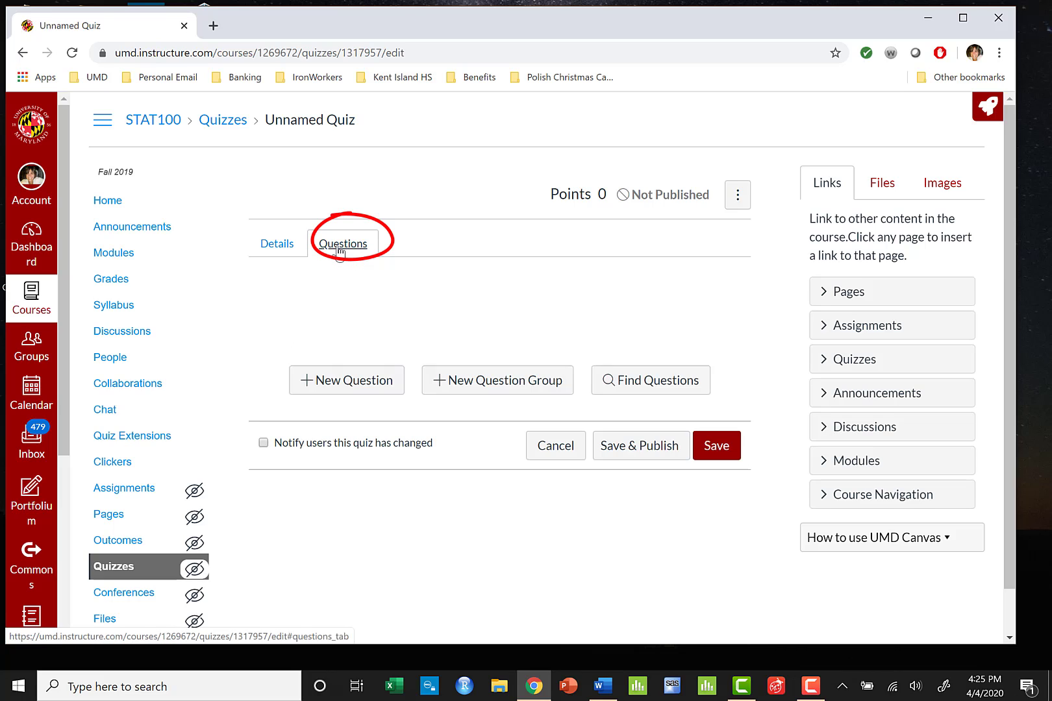
left_click(344, 389)
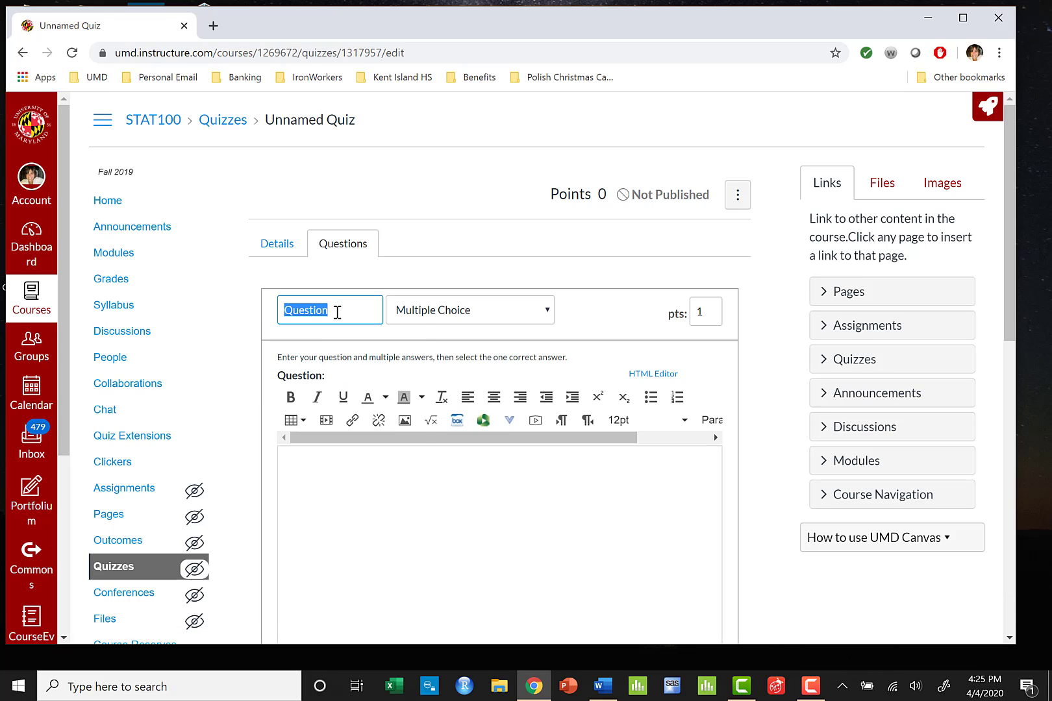
left_click(285, 312)
type("MINITAB 1")
left_click(479, 318)
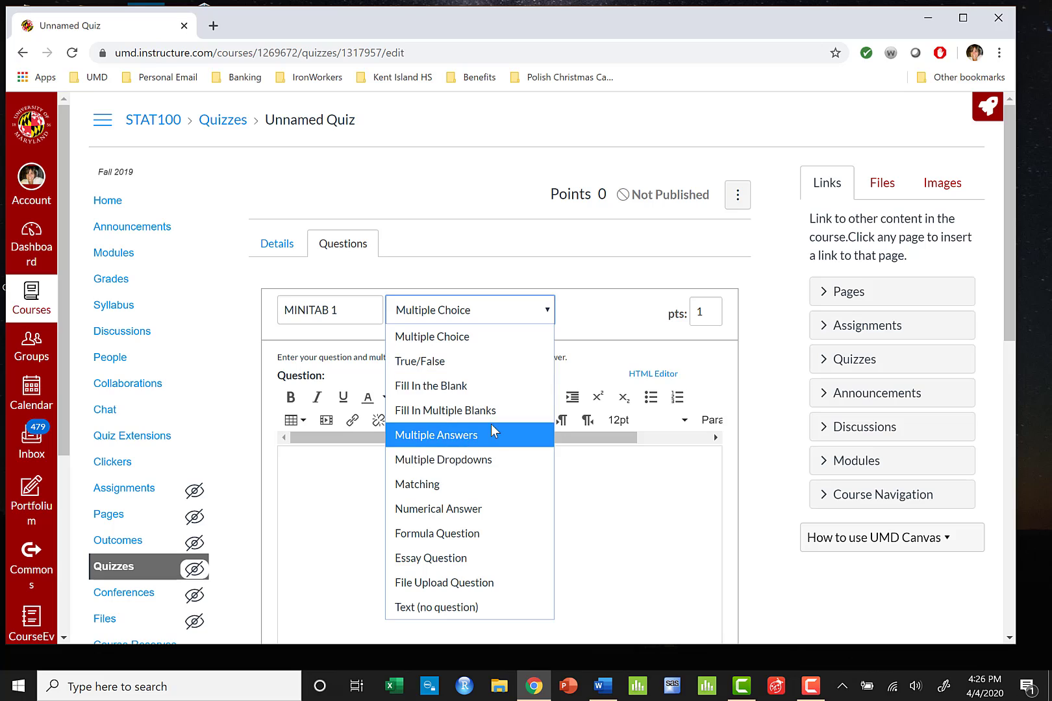
left_click(490, 582)
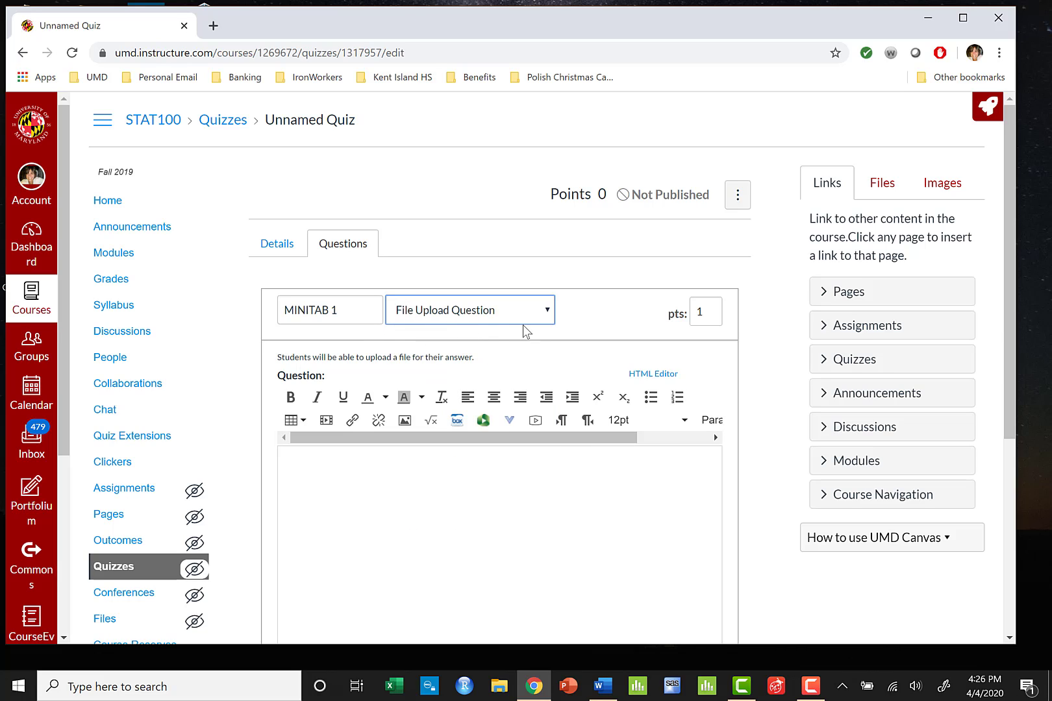
double_click(710, 310)
type("0")
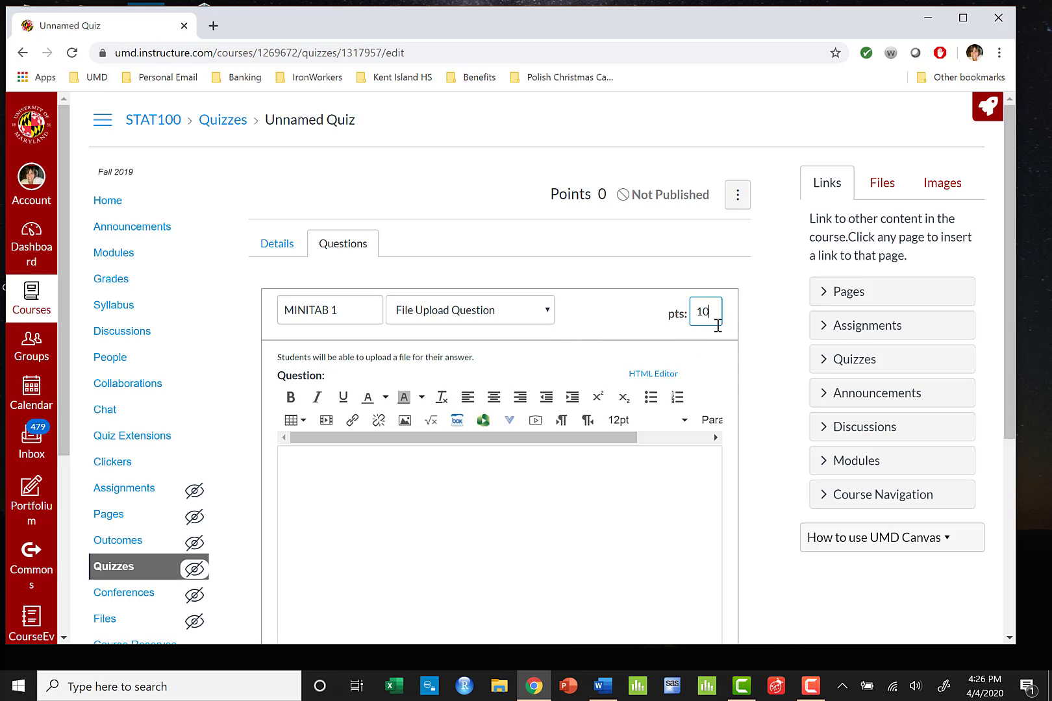
Step: Insert a link to "MINITAB Assignment 1 Creating and Using Pie Charts.docx" from the MINITAB Assignment 1 course folder into the question text
left_click(322, 475)
left_click(878, 186)
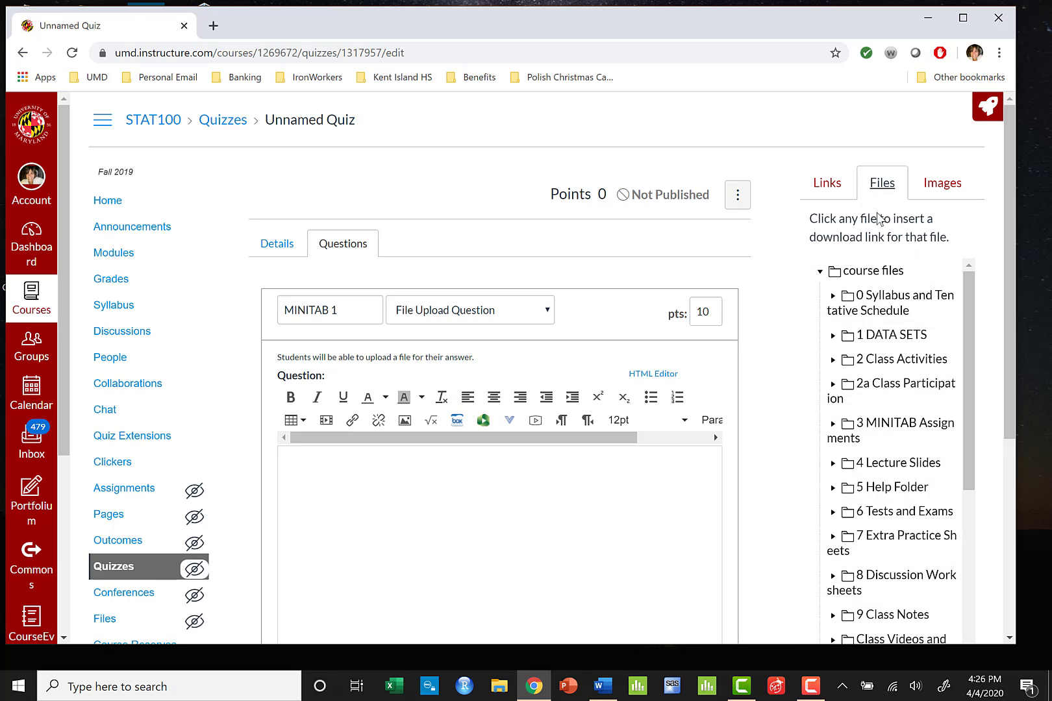
left_click(893, 438)
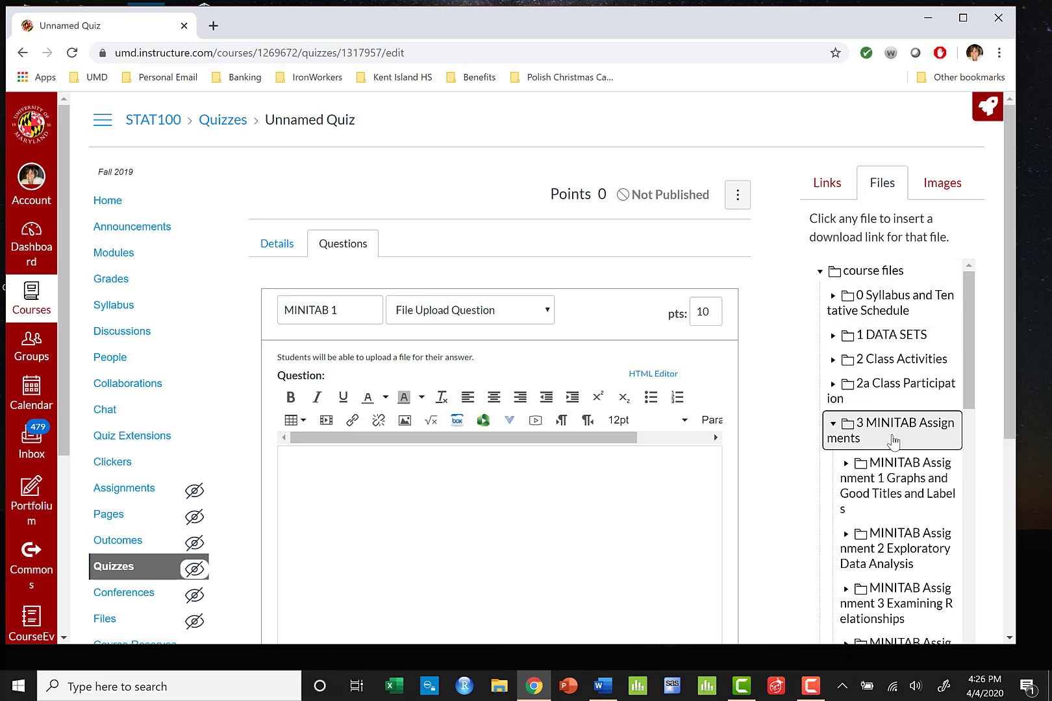
left_click(892, 479)
scroll(891, 479, "down", 2)
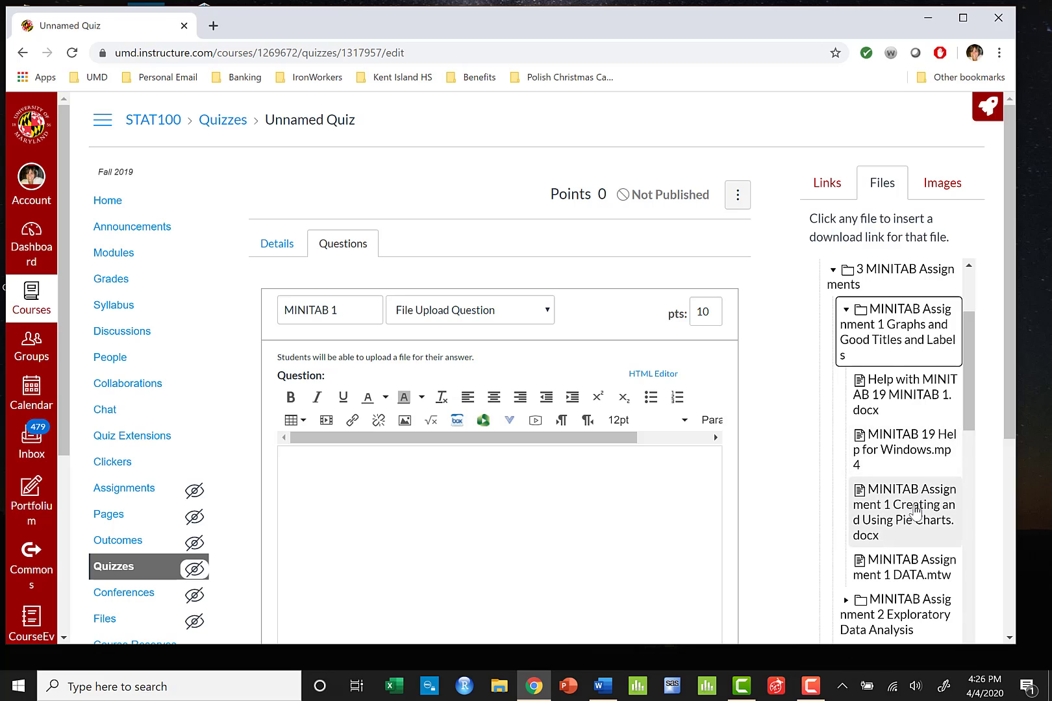
scroll(915, 513, "down", 1)
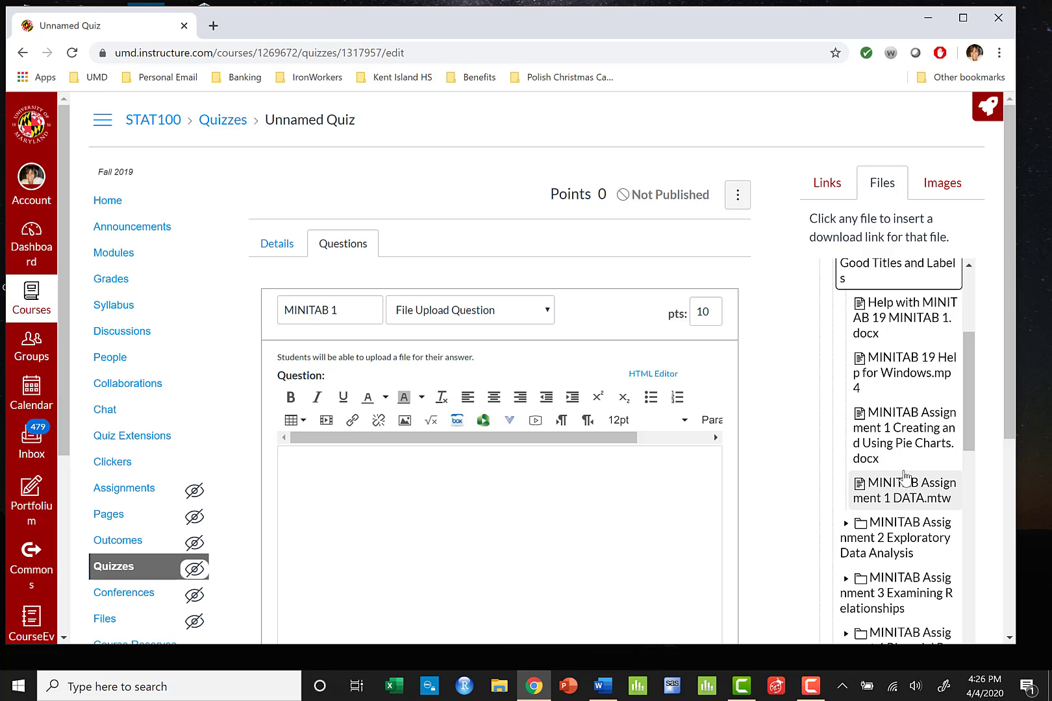
left_click(903, 443)
scroll(662, 306, "down", 3)
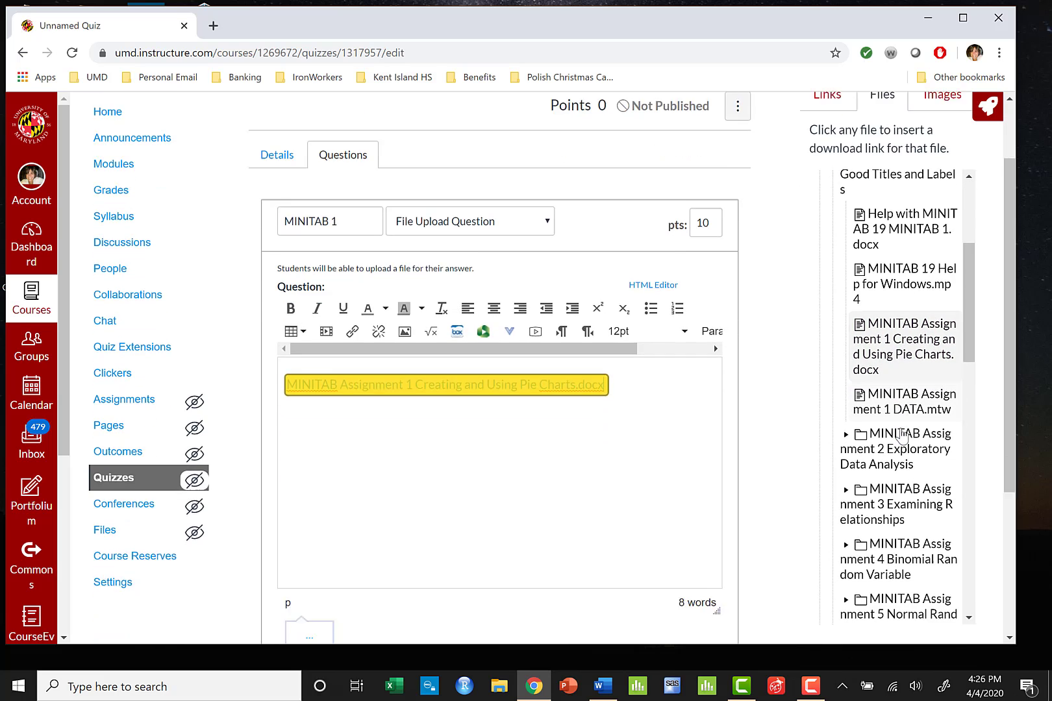
Step: Add links to "Help with MINITAB 19 MINITAB 1.docx" and "MINITAB Assignment 1 DATA.mtw" on separate lines below the first link
left_click(640, 282)
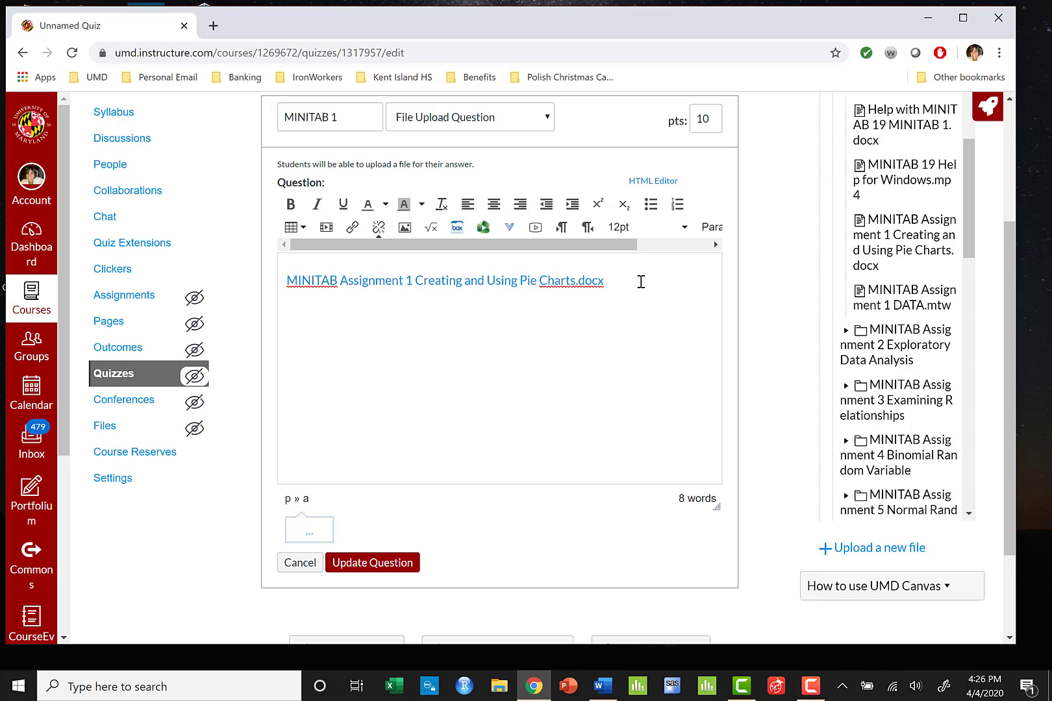
key("Return")
scroll(899, 302, "up", 1)
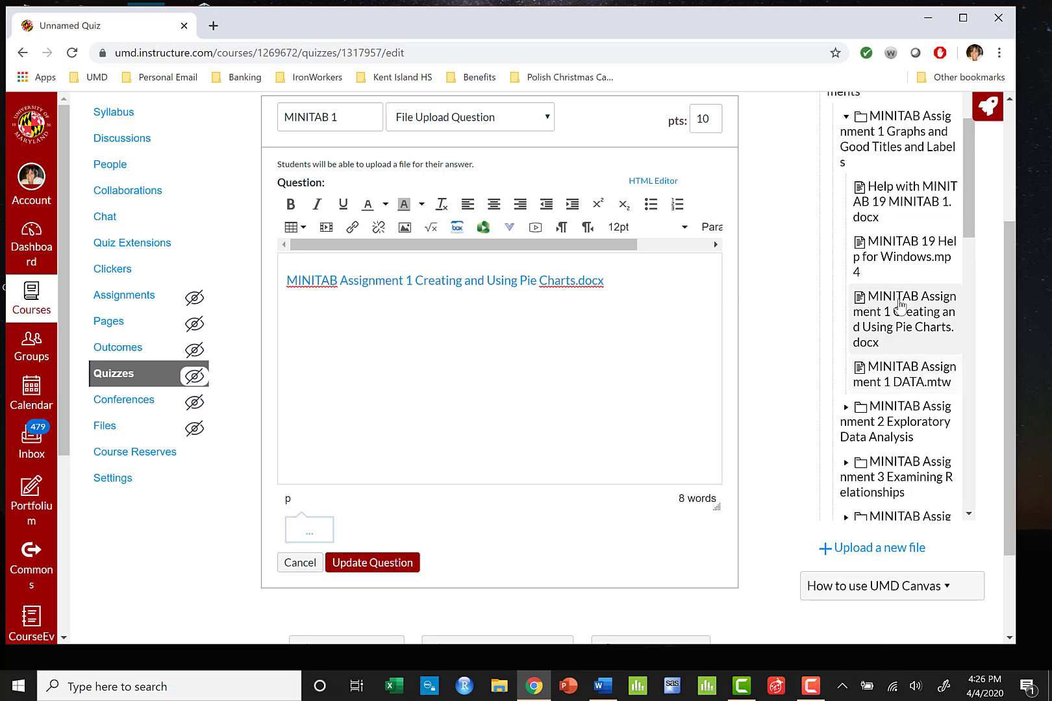
left_click(903, 203)
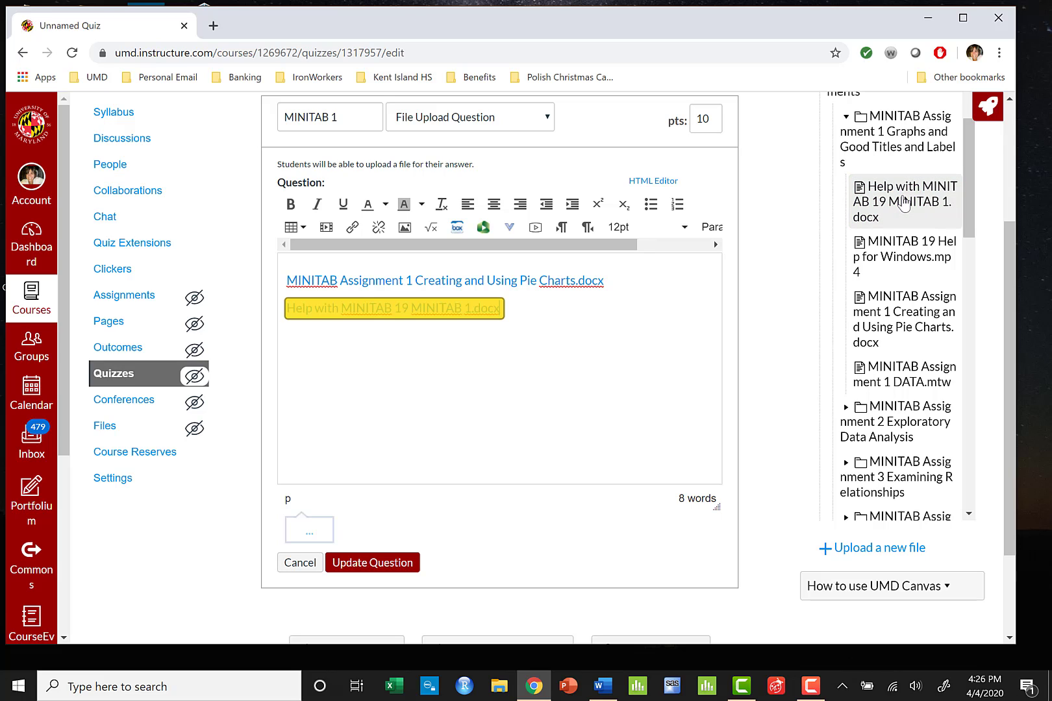
key("Return")
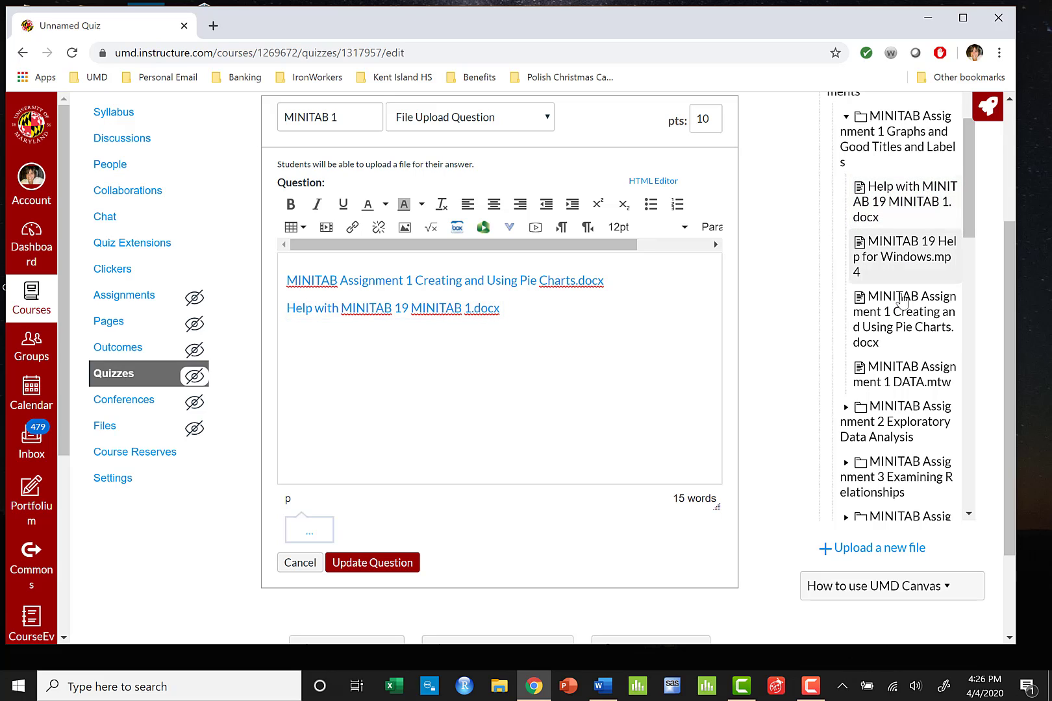
left_click(908, 380)
key("Return")
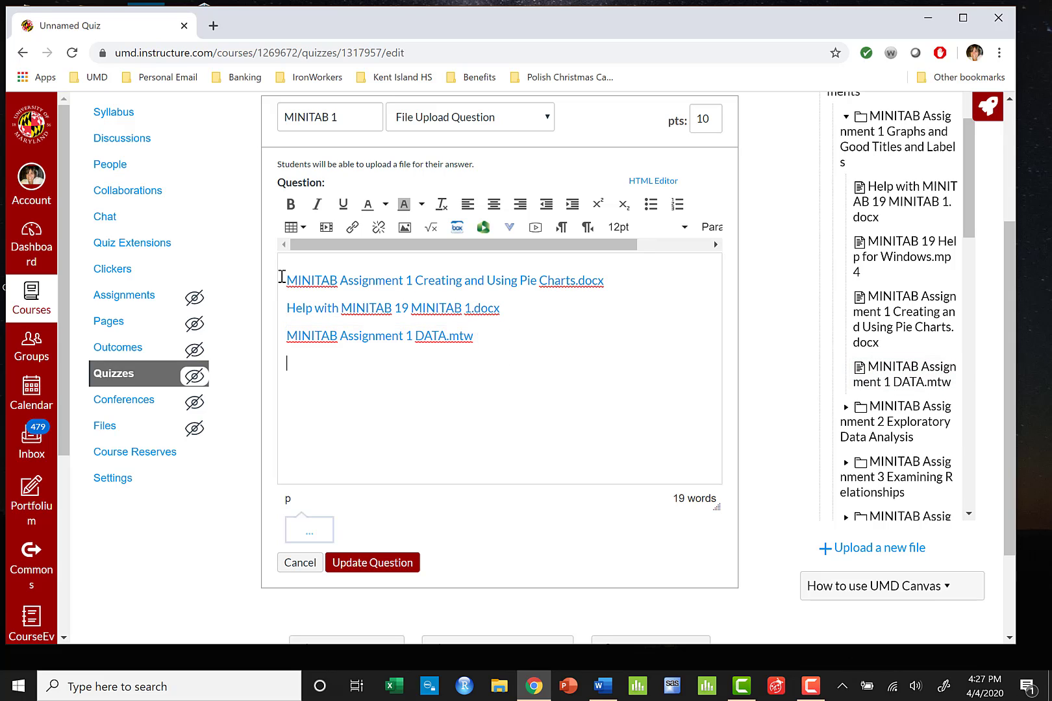
Step: Add the headings "Assignment:", "Help files:" and "MINITAB DATA:" above the three file links in the question text, one per link
key("Return")
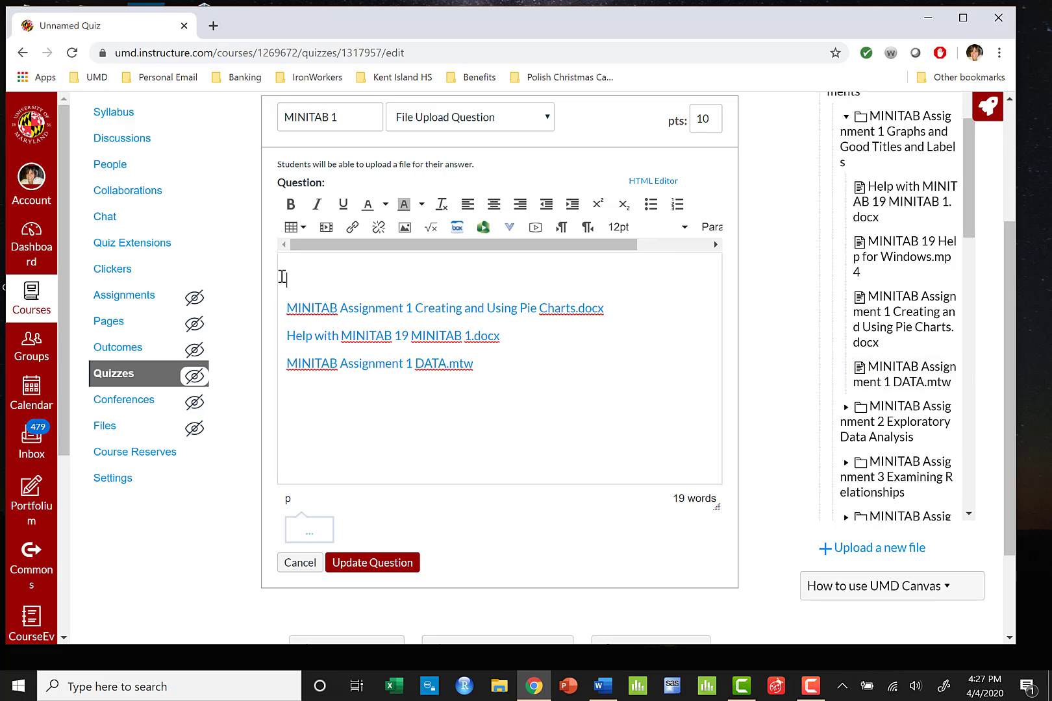
type("Assignment:")
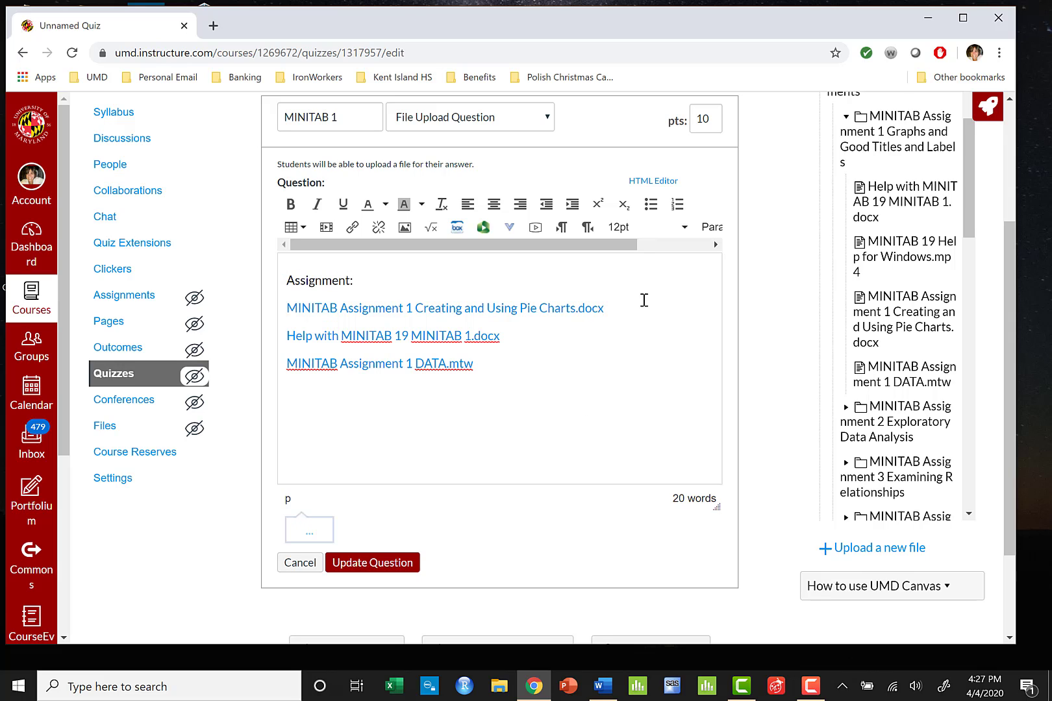
left_click(644, 300)
key("Return")
type("Help files:")
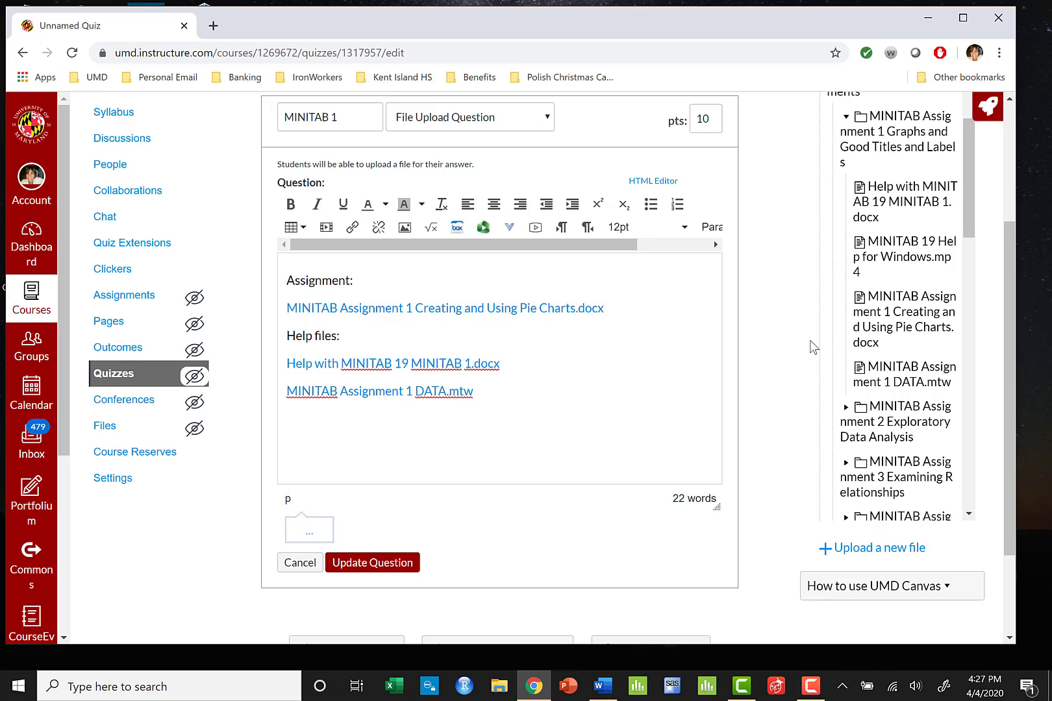
key("Return")
type("MIN")
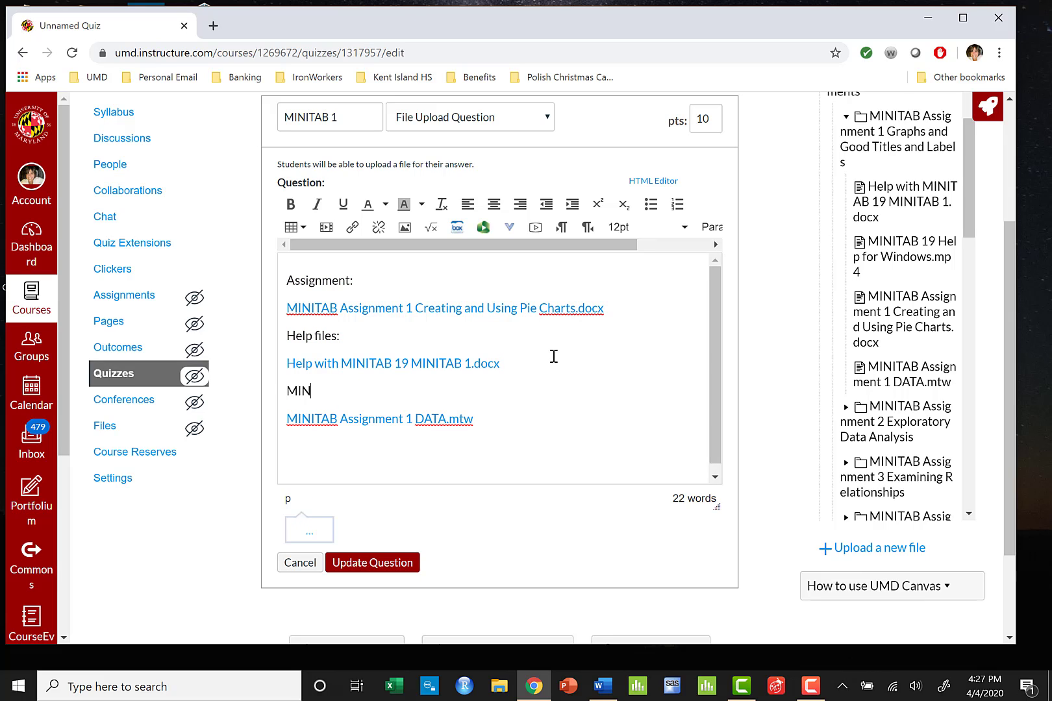
type("ITAB DATA:")
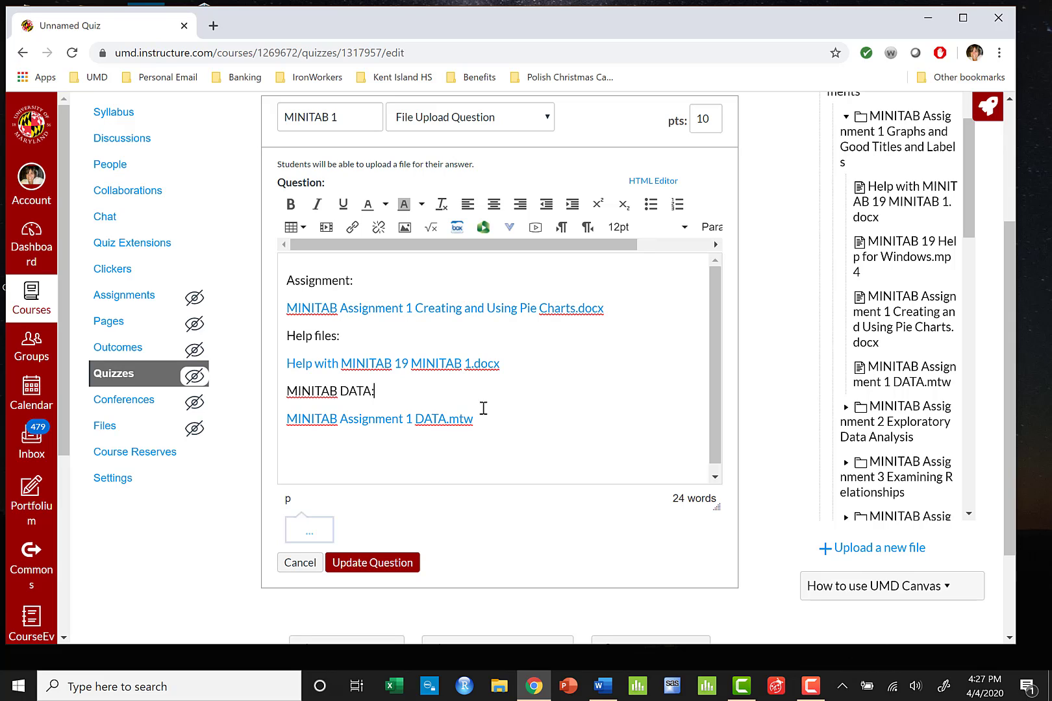
Step: Save the MINITAB 1 question, and save and publish the quiz
scroll(569, 327, "down", 1)
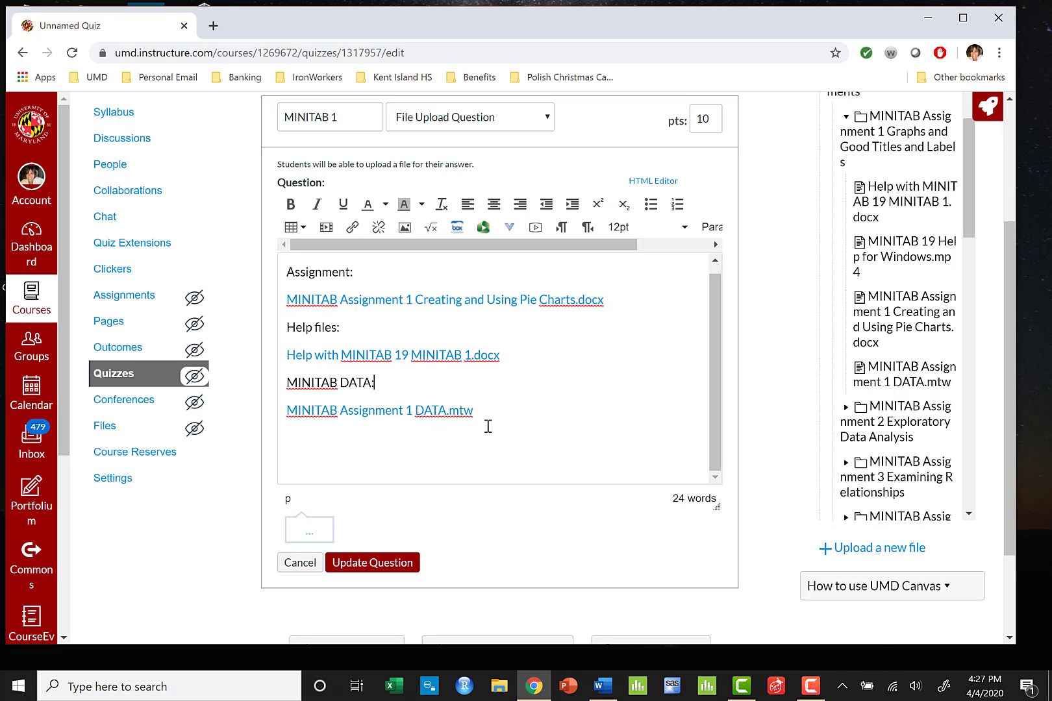
left_click(376, 562)
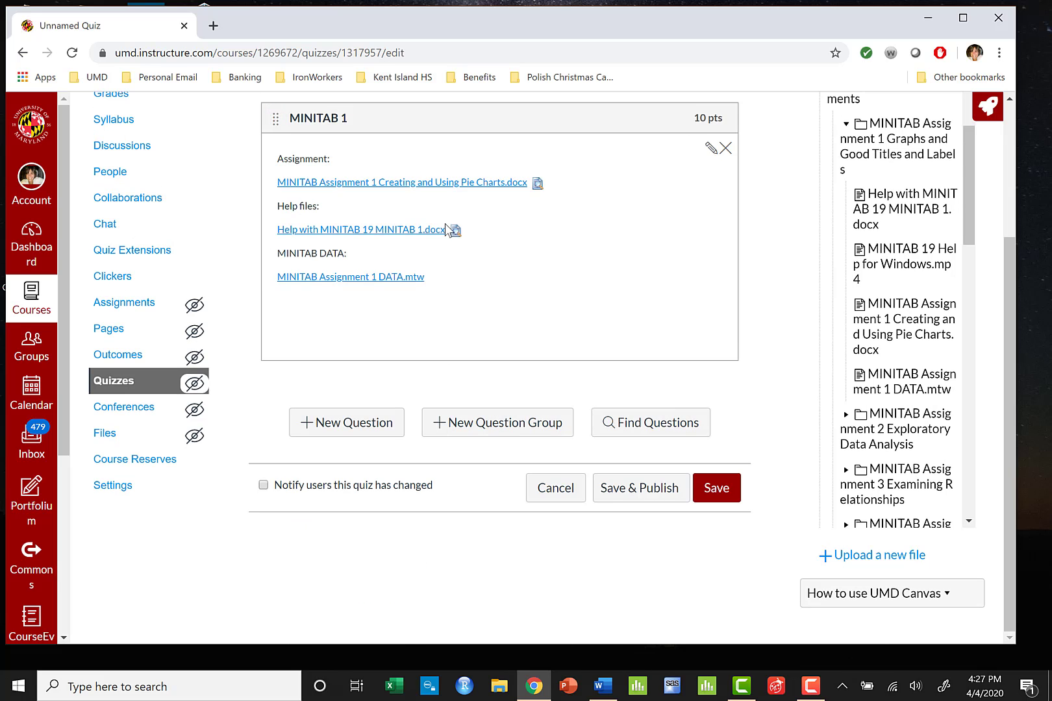
scroll(556, 350, "up", 2)
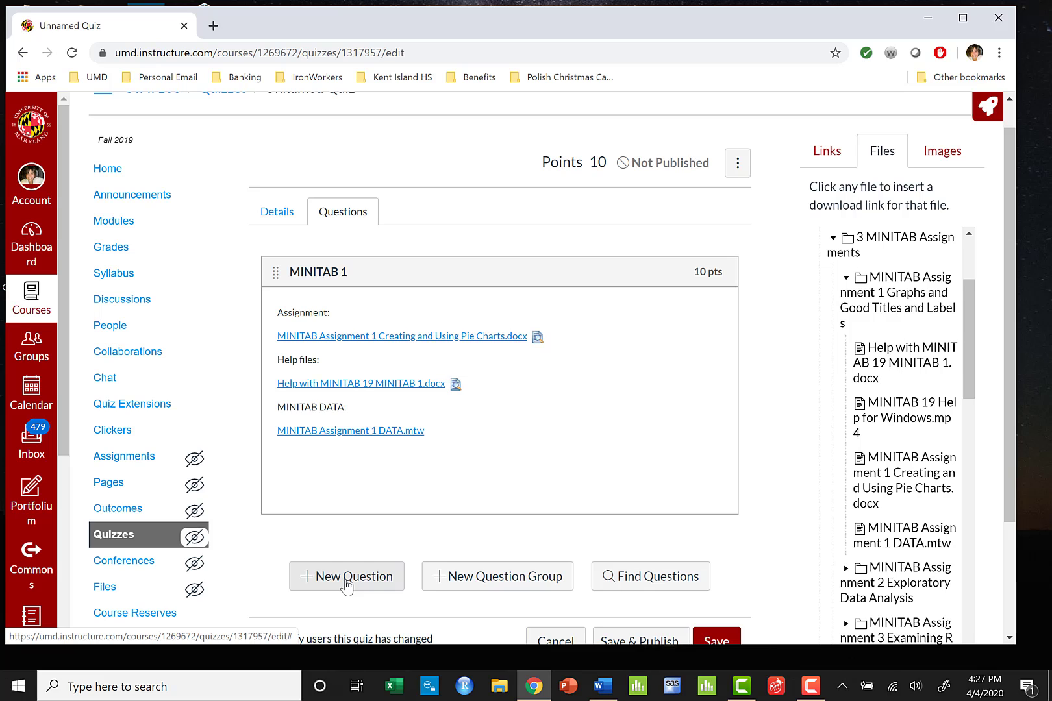
scroll(692, 587, "down", 1)
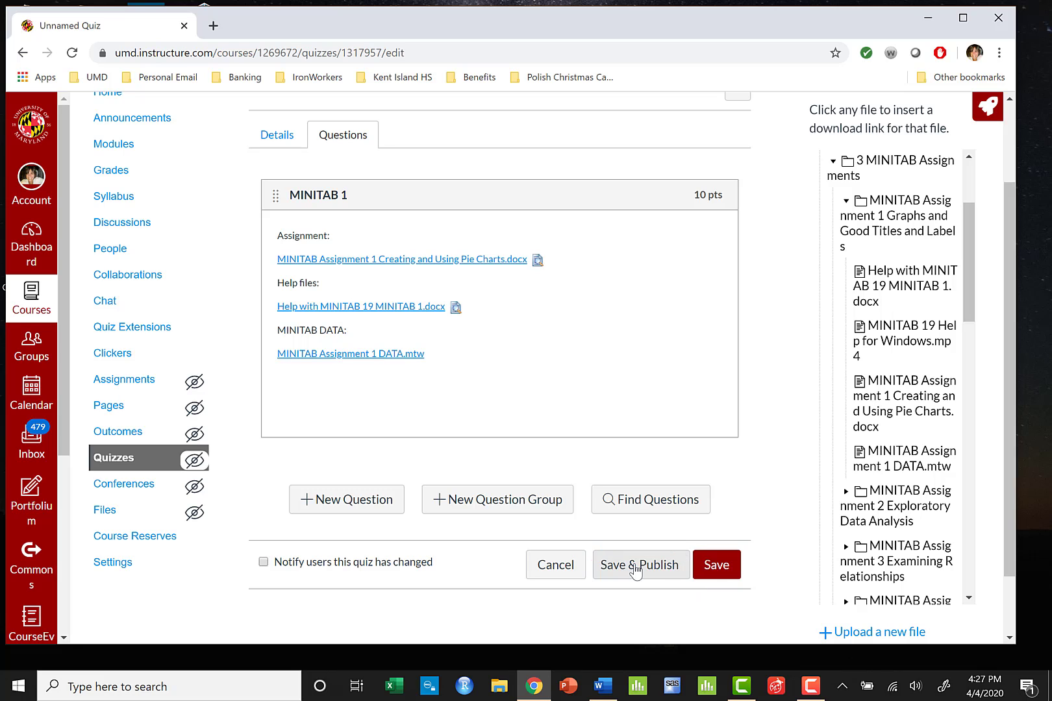
left_click(635, 564)
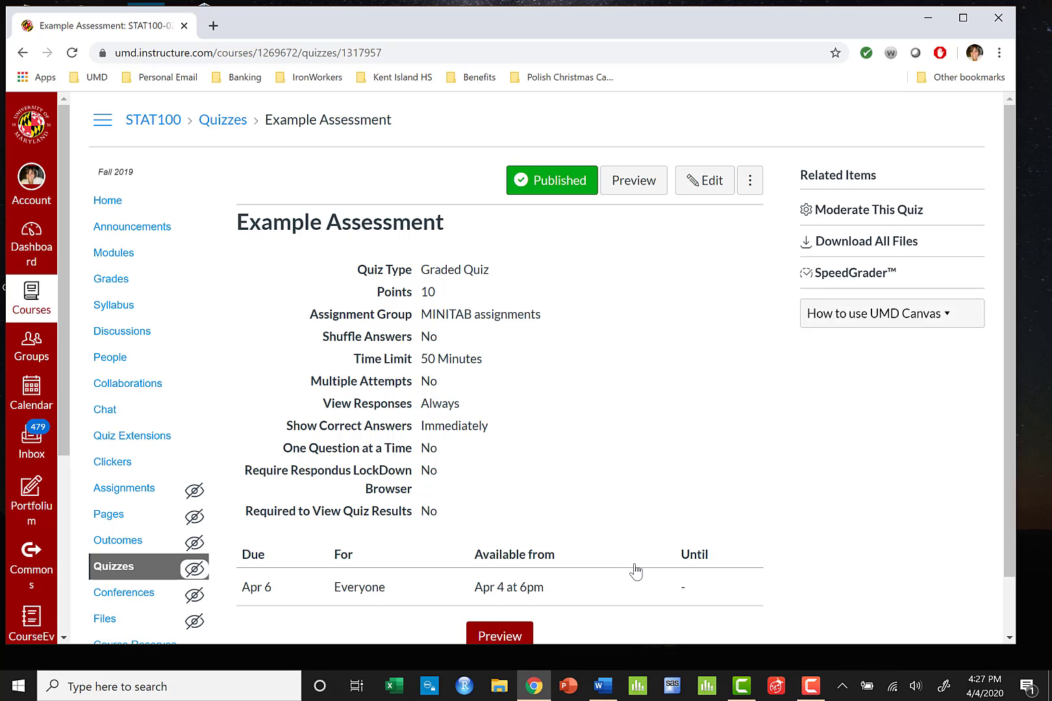
Step: Examine the extra attempts and extra time options for the first student in quiz moderation, and return to the quiz page without saving
left_click(843, 214)
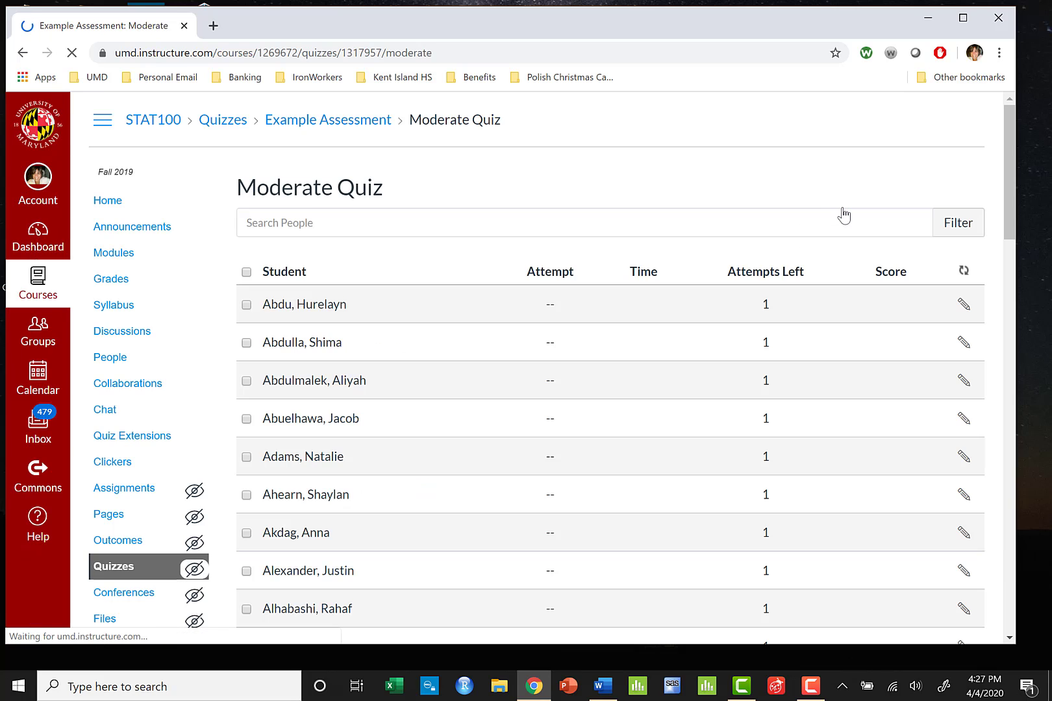
scroll(393, 418, "down", 6)
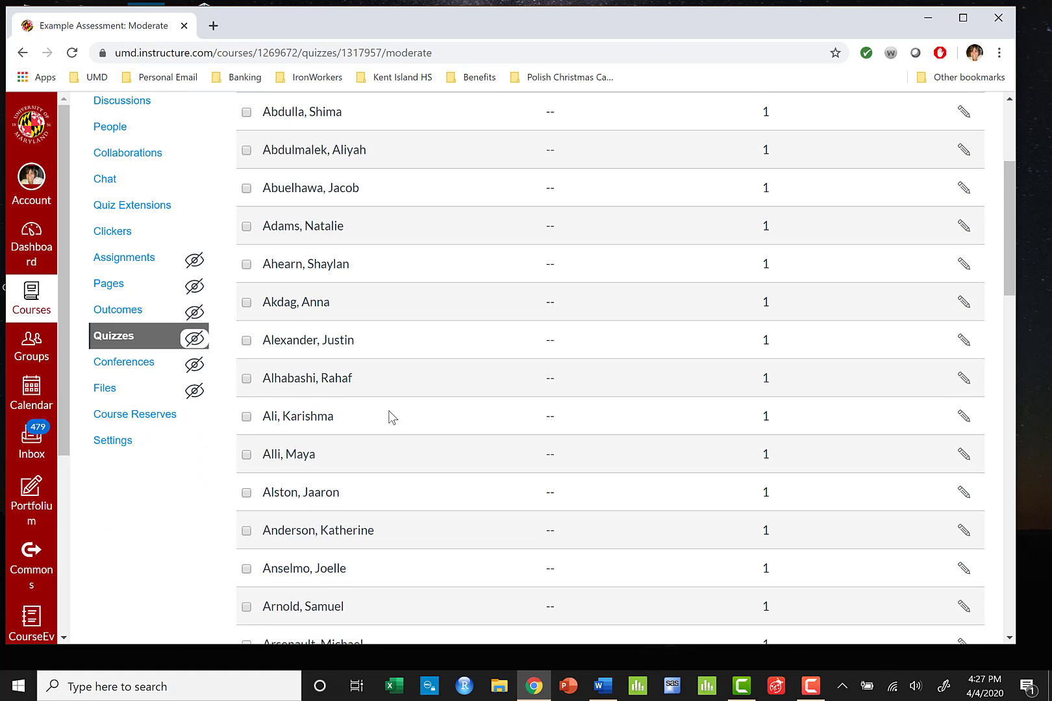
scroll(390, 417, "up", 6)
left_click(247, 305)
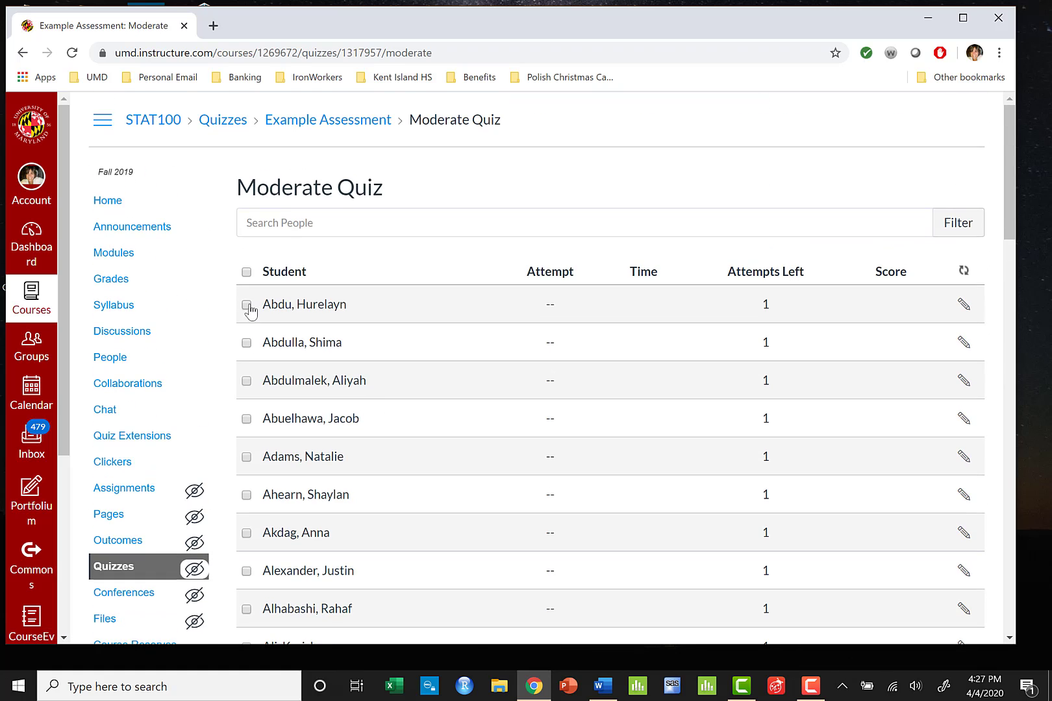
left_click(963, 304)
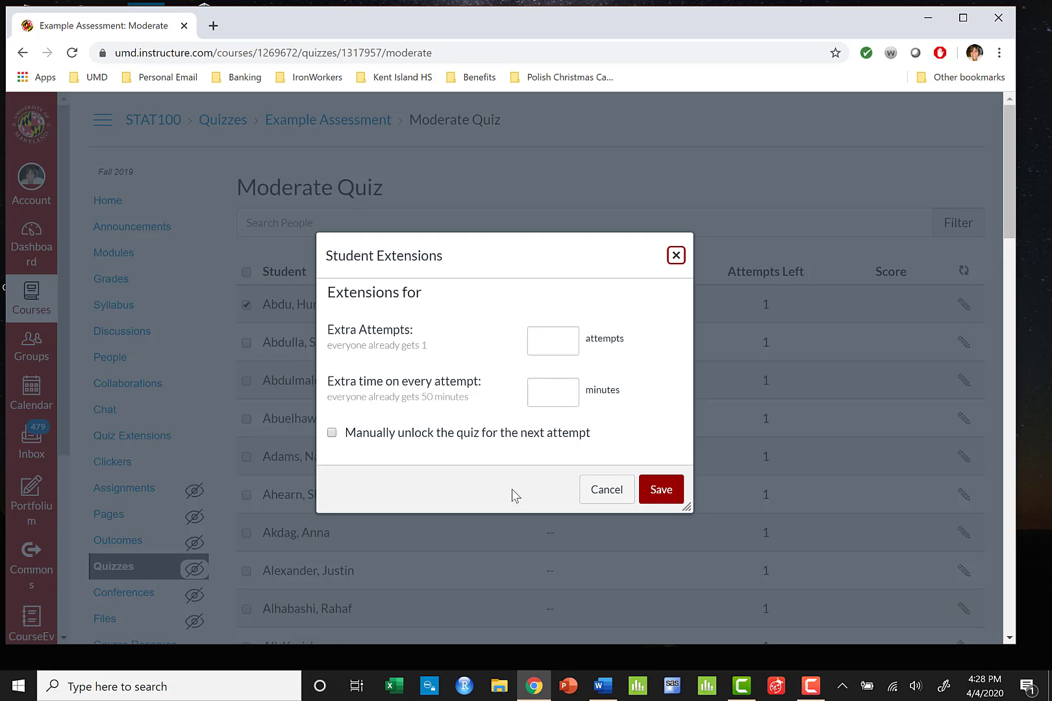
left_click(675, 259)
left_click(342, 126)
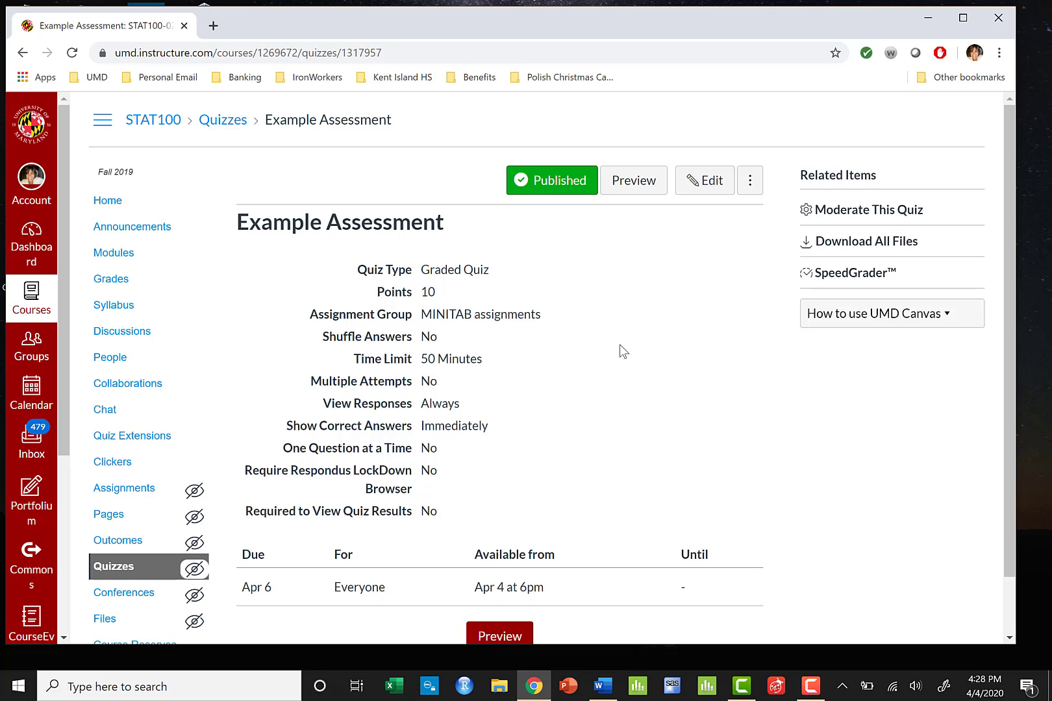
Step: Enter Student View from the course home page
scroll(619, 345, "down", 1)
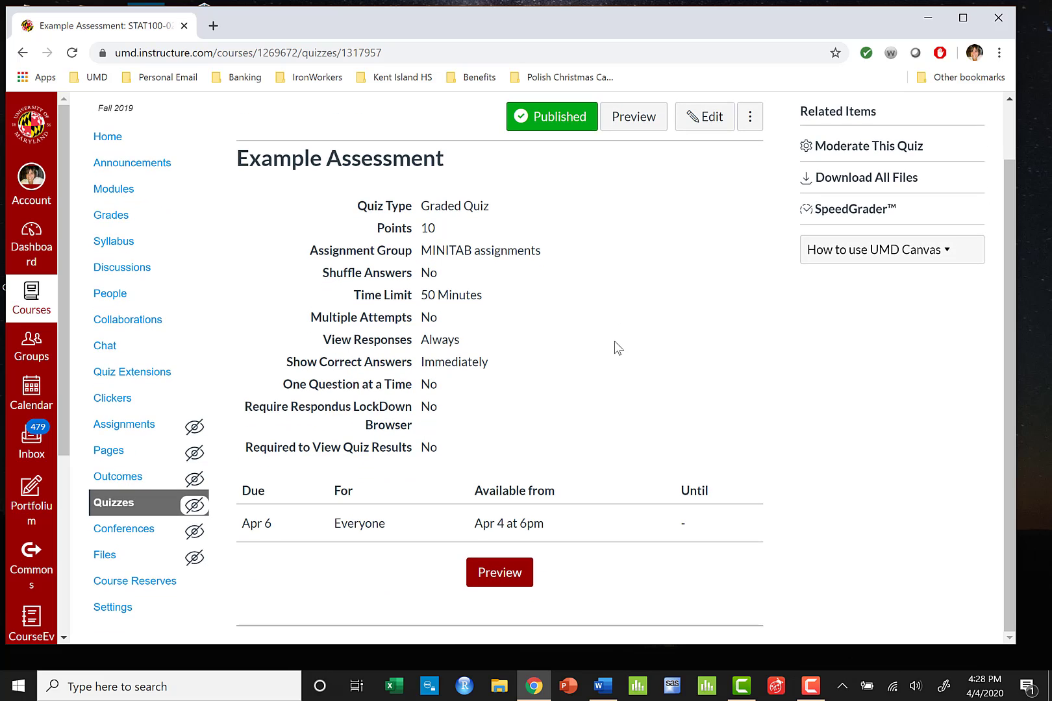
scroll(614, 341, "up", 1)
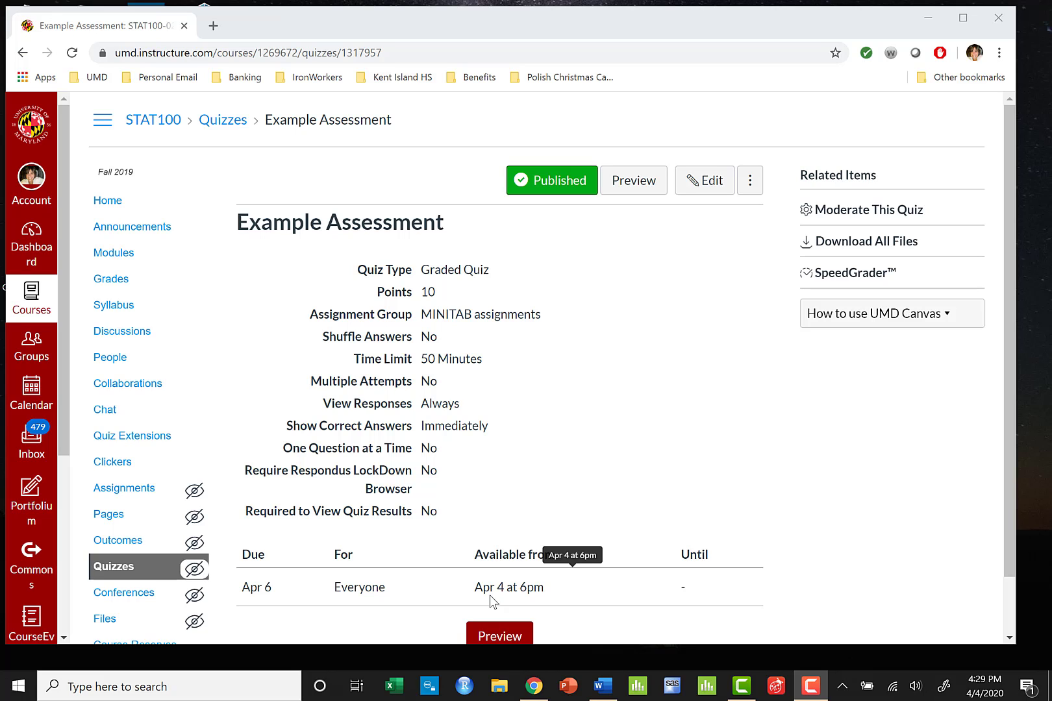
left_click(119, 207)
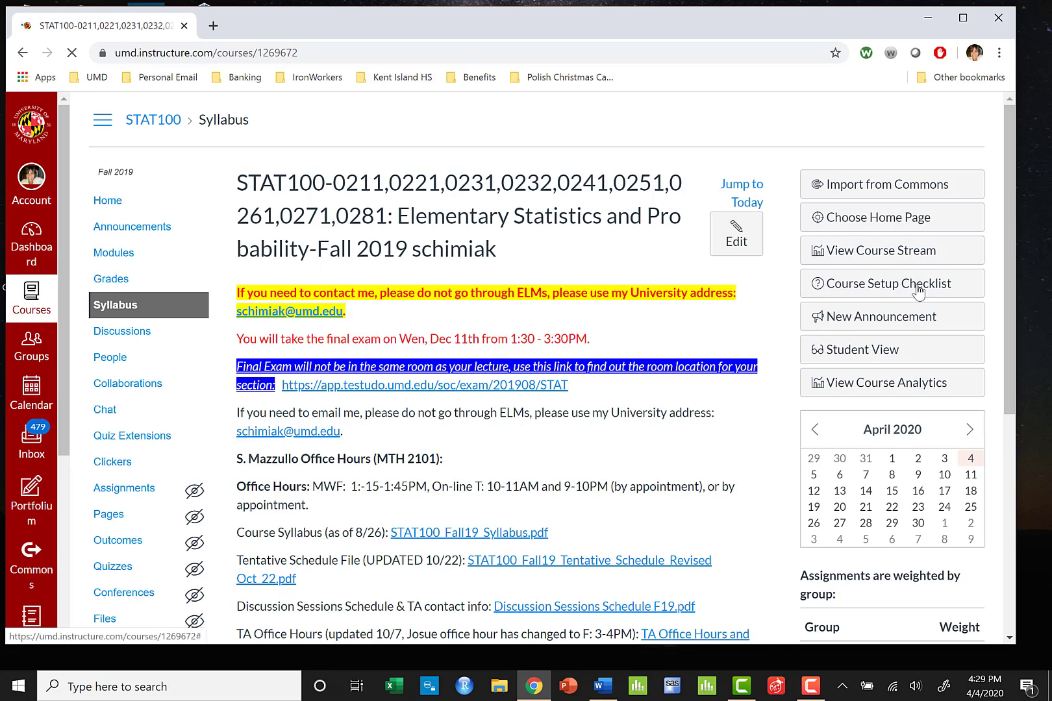
left_click(873, 345)
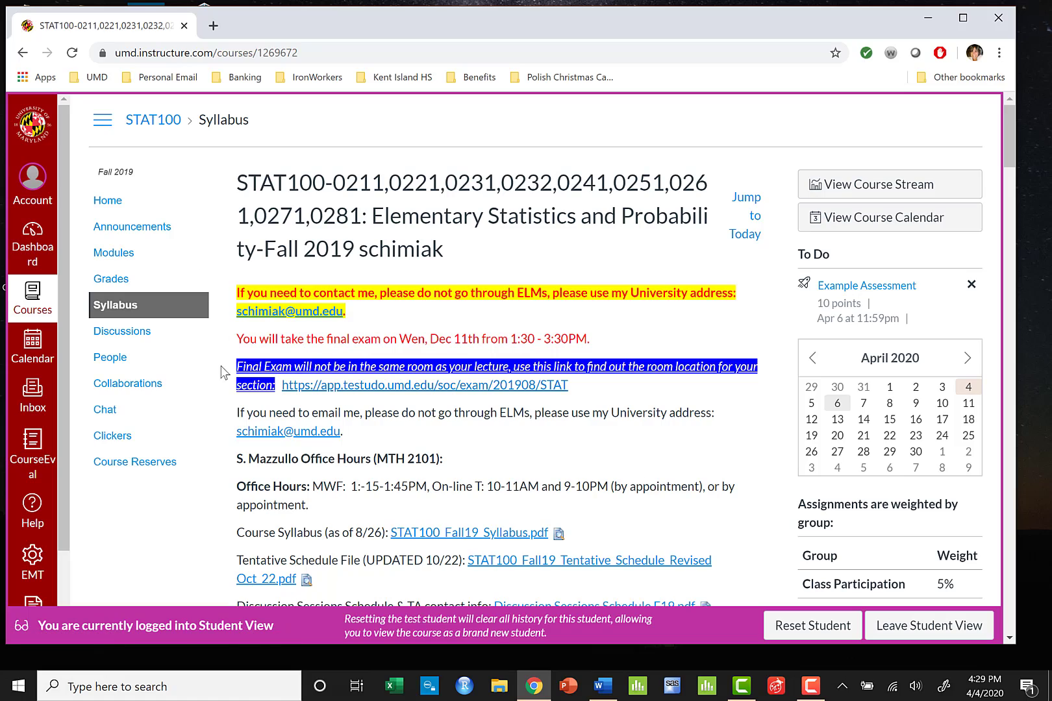
Step: Open Example Assessment from the April 6, 2020 entry of the Course Summary to check it as a student
scroll(529, 436, "down", 15)
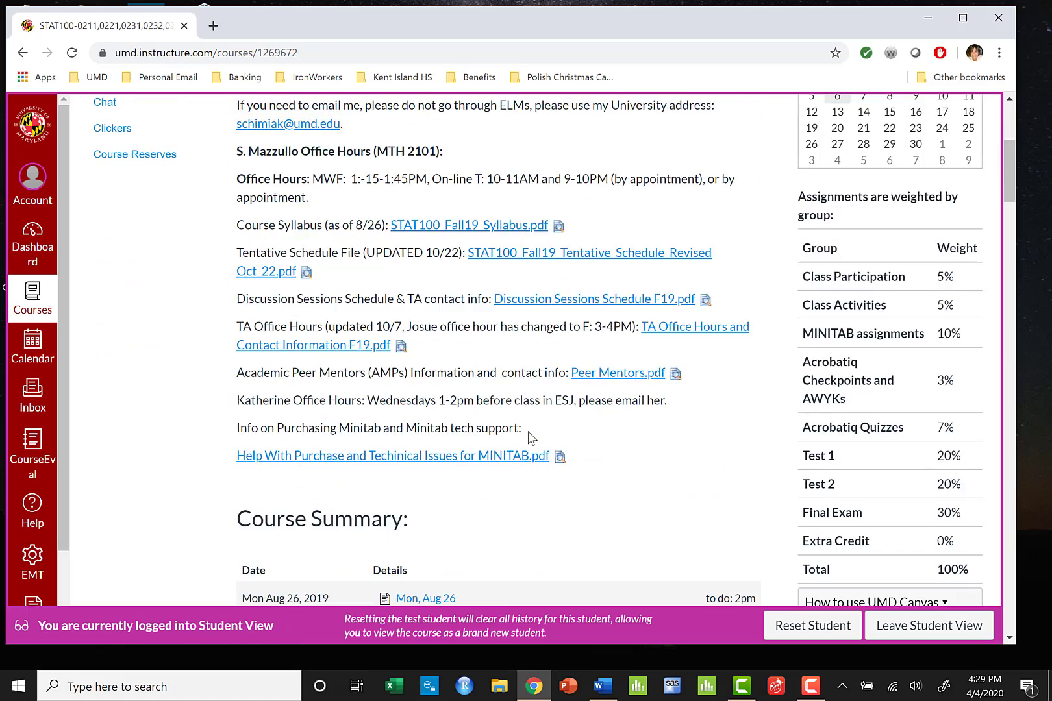
scroll(529, 436, "down", 8)
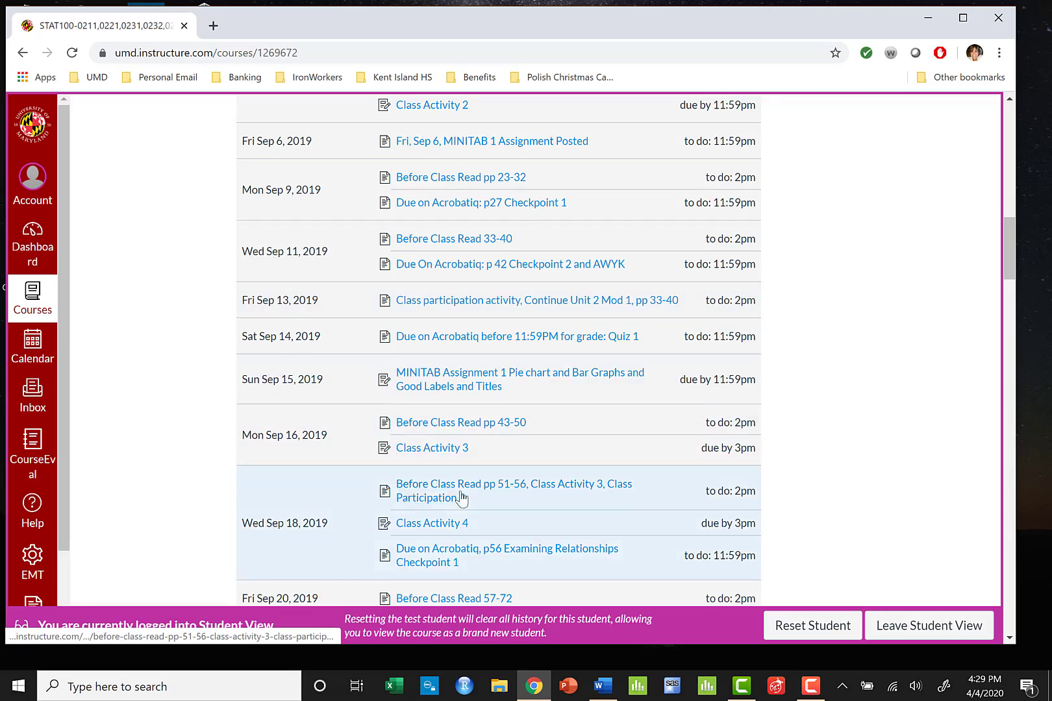
scroll(472, 494, "down", 2)
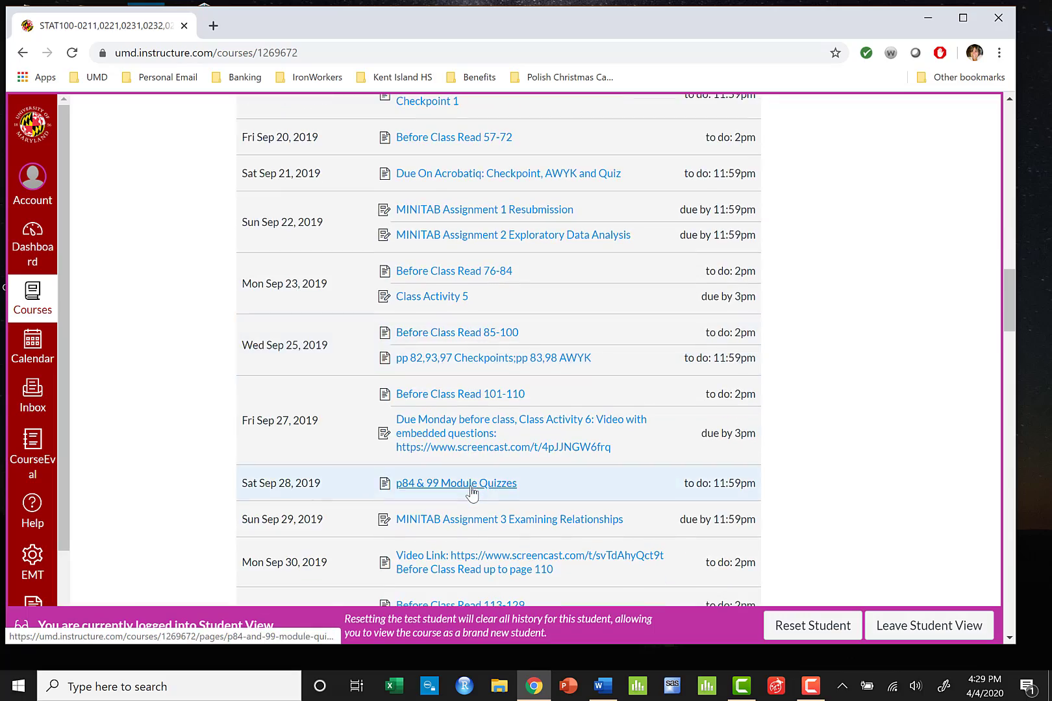
scroll(472, 493, "down", 2)
scroll(472, 493, "down", 20)
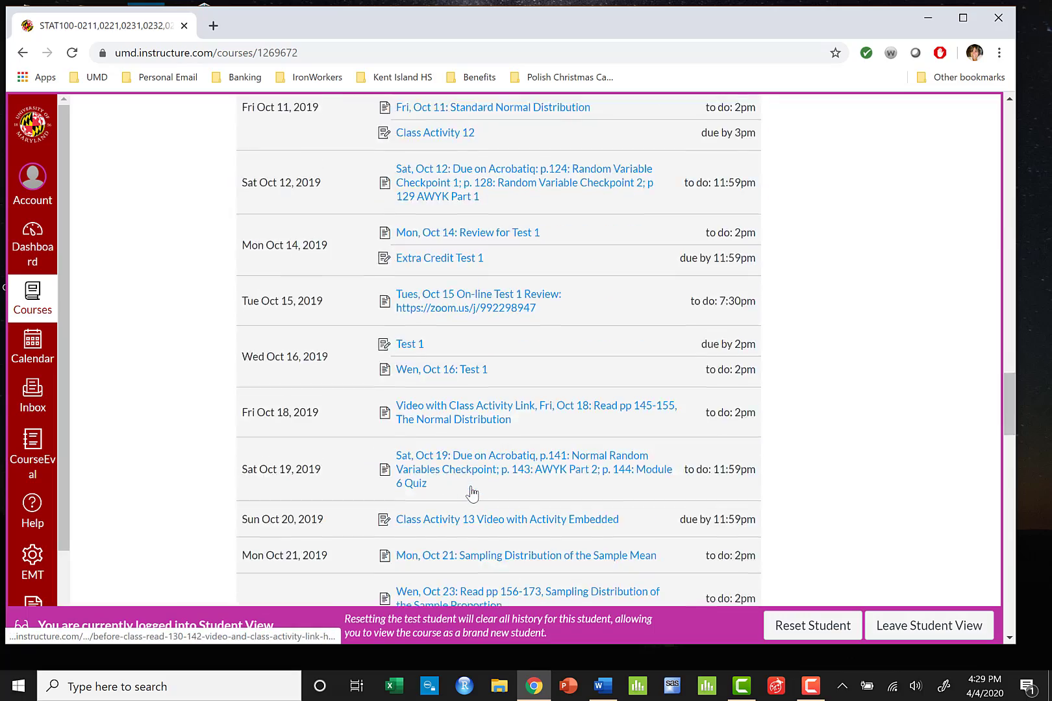
scroll(472, 493, "down", 20)
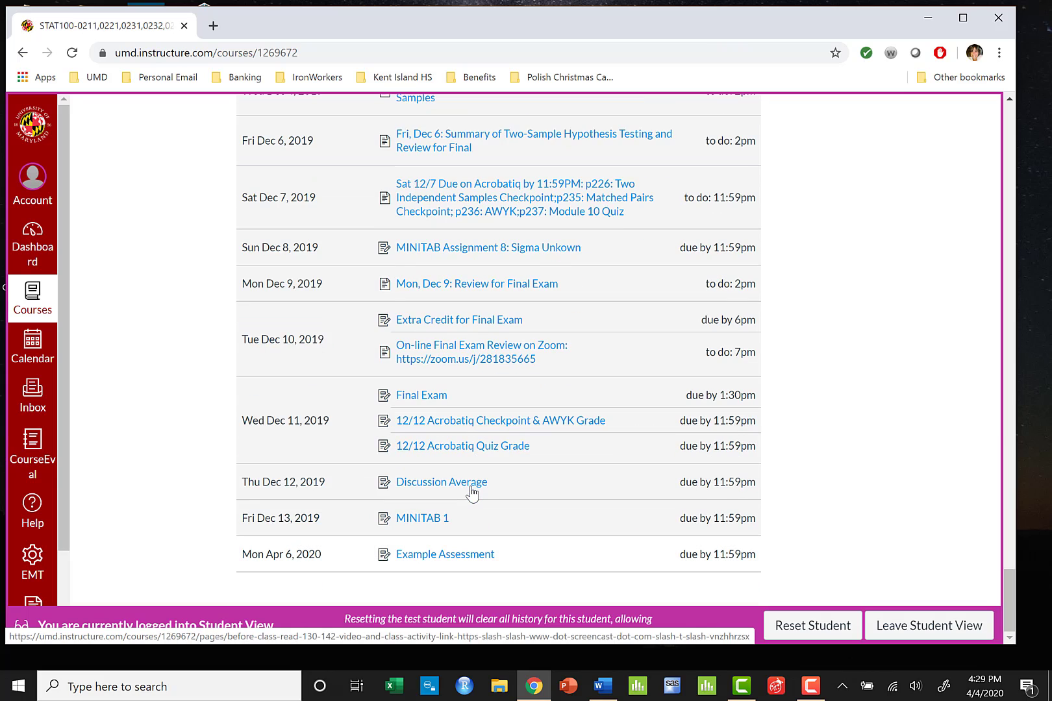
left_click(455, 559)
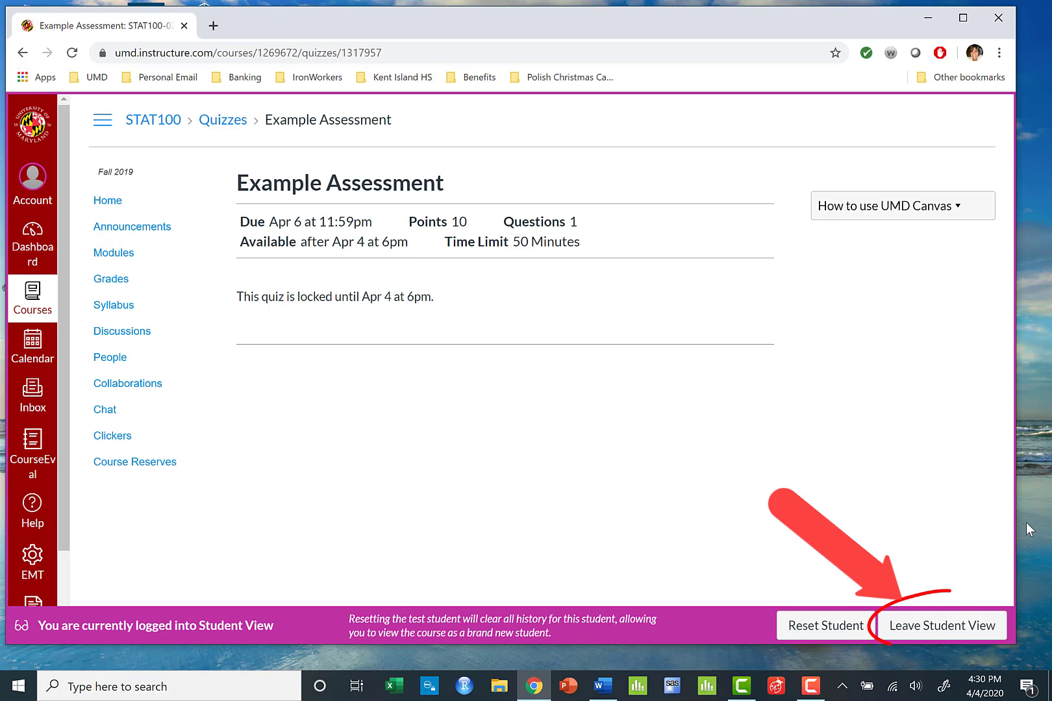
Step: Leave Student View, set the Example Assessment quiz to be available from Apr 4 at 3pm, and save it
left_click(956, 620)
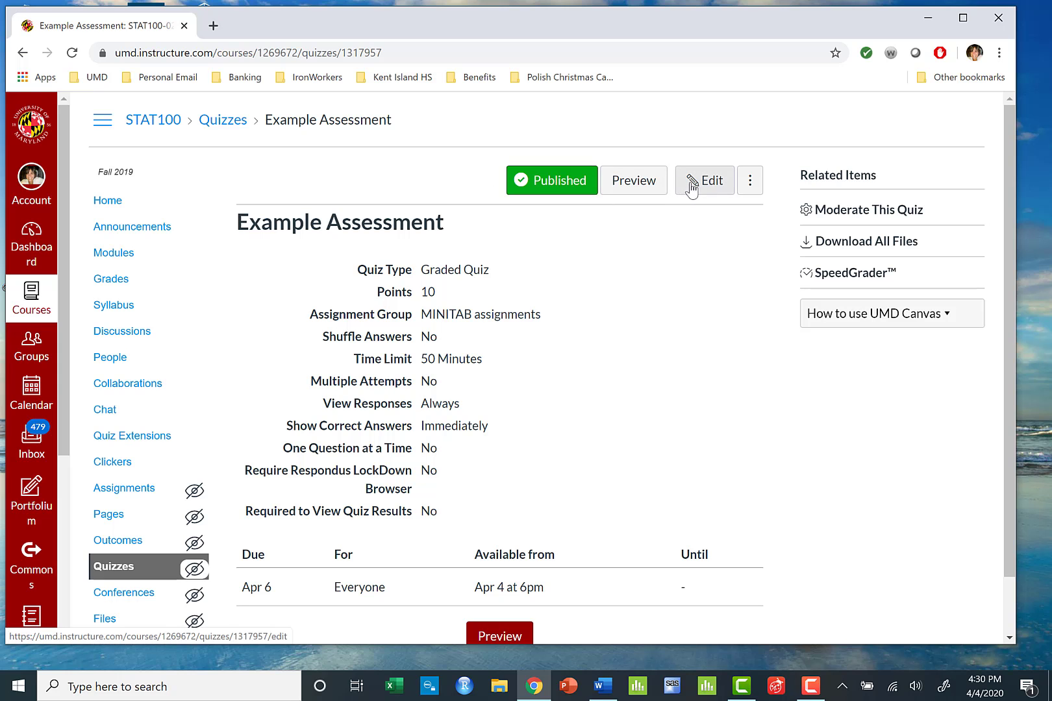
left_click(691, 182)
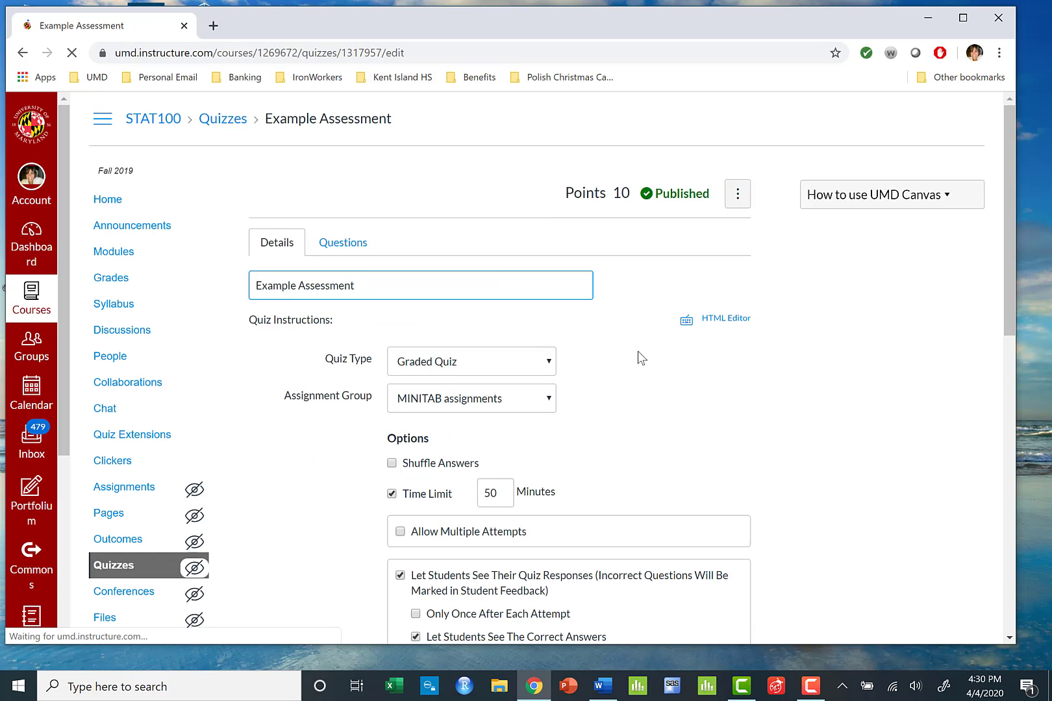
scroll(629, 361, "down", 10)
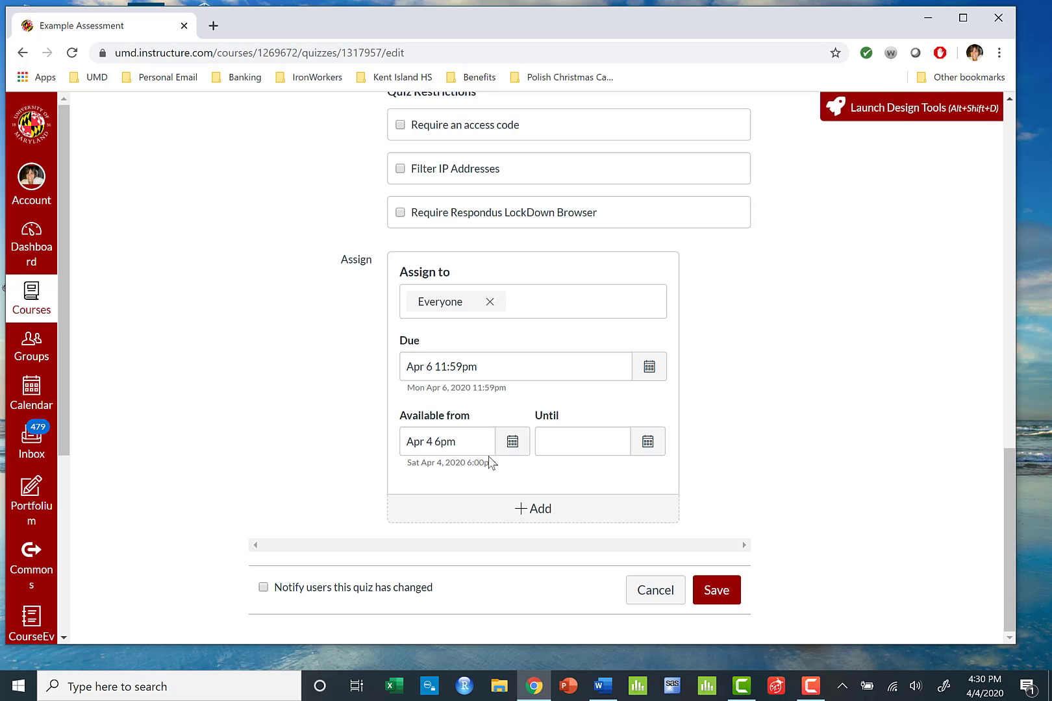
left_click_drag(457, 442, 410, 448)
left_click(512, 441)
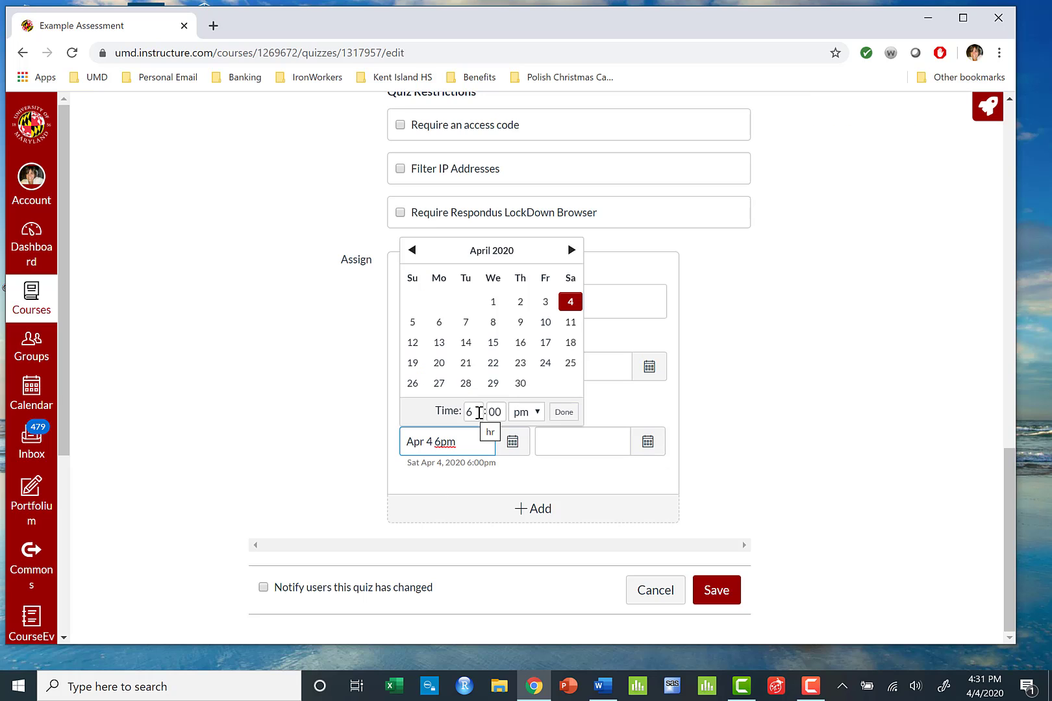
left_click(475, 411)
type("3")
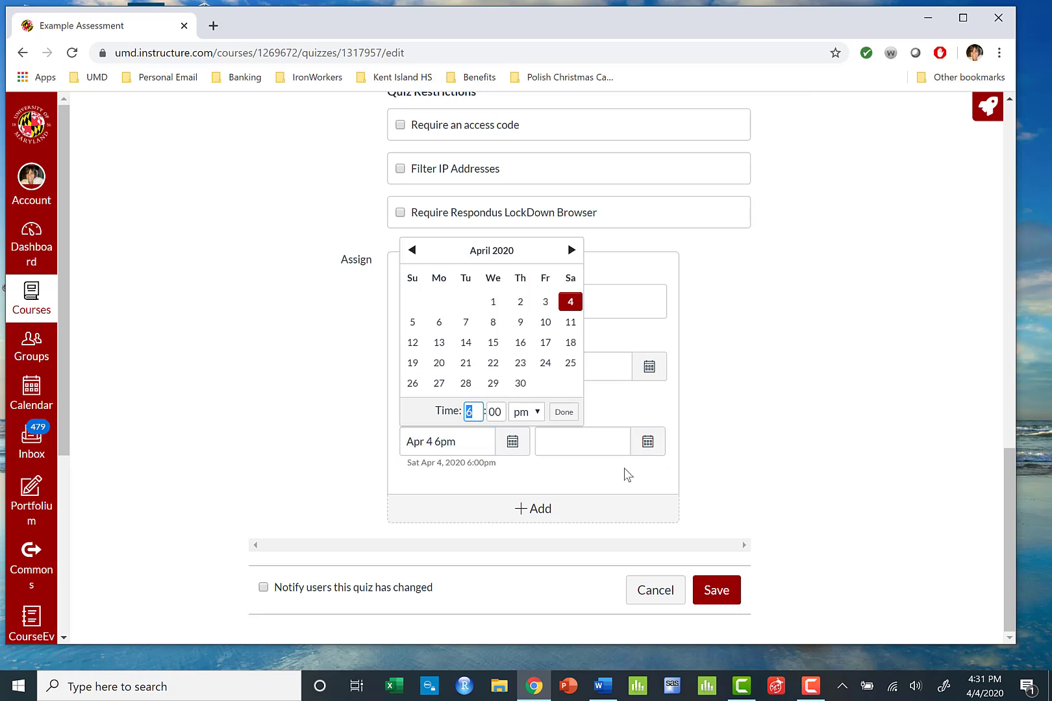
left_click(564, 415)
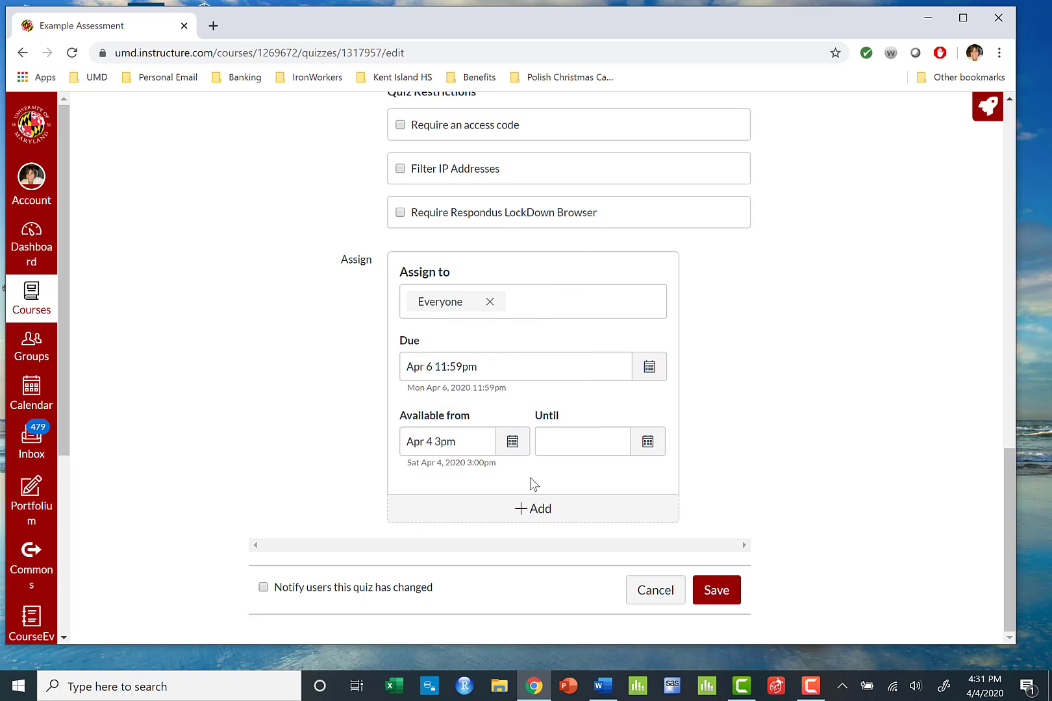
left_click(714, 592)
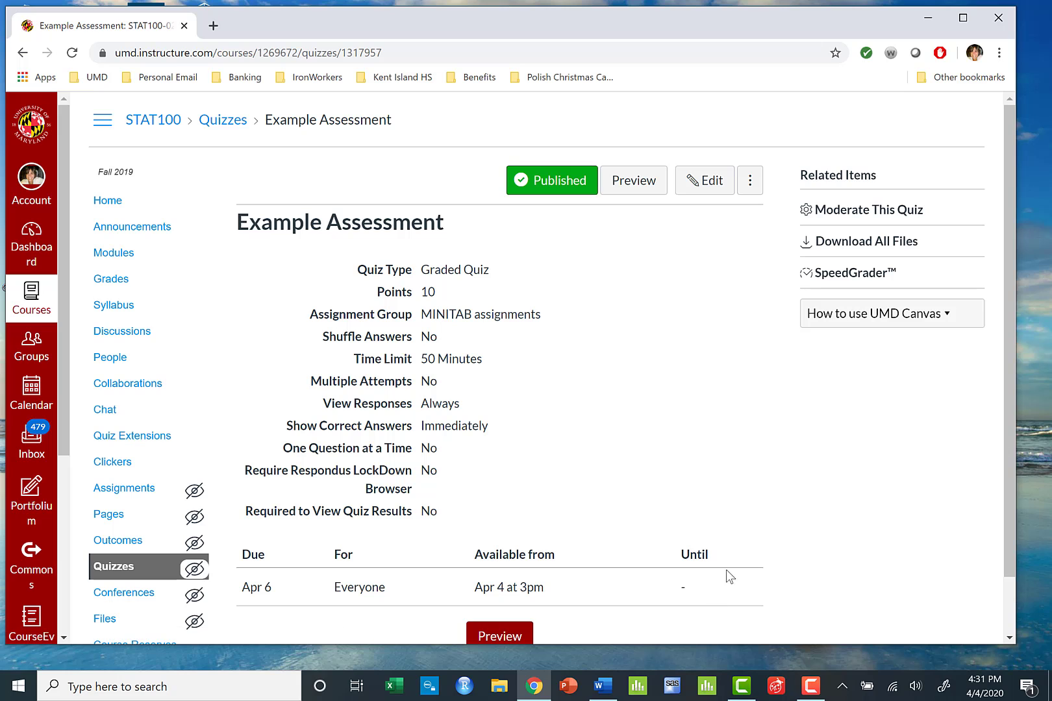
Step: Re-enter Student View from the course home page and start taking Example Assessment from its April 6, 2020 Course Summary entry
left_click(107, 201)
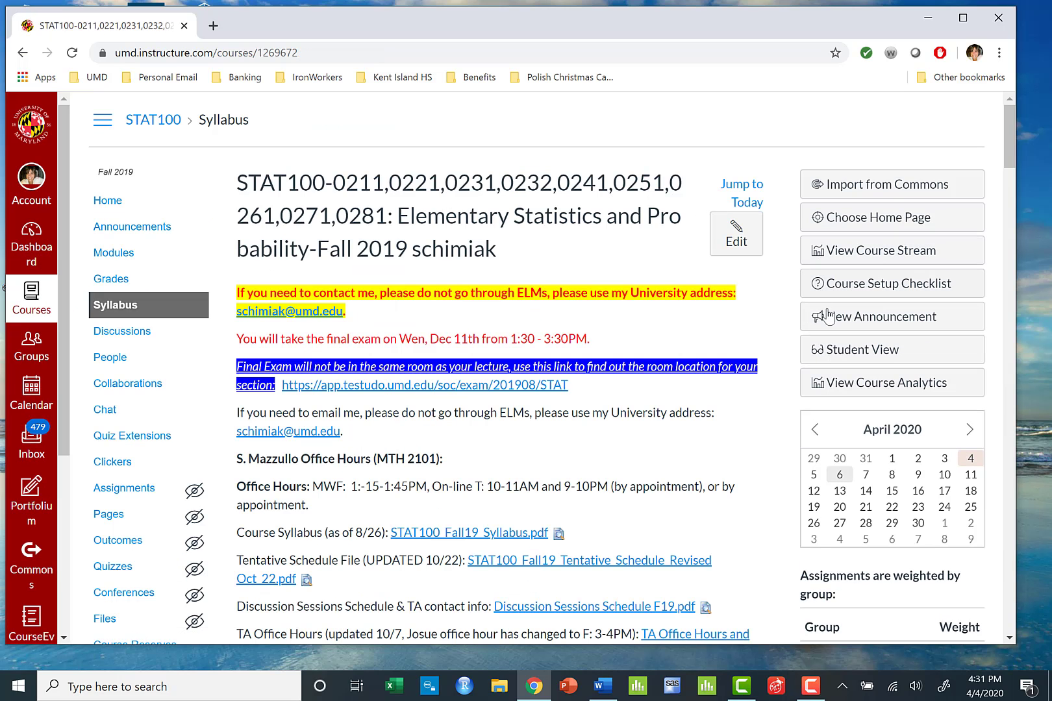
left_click(834, 351)
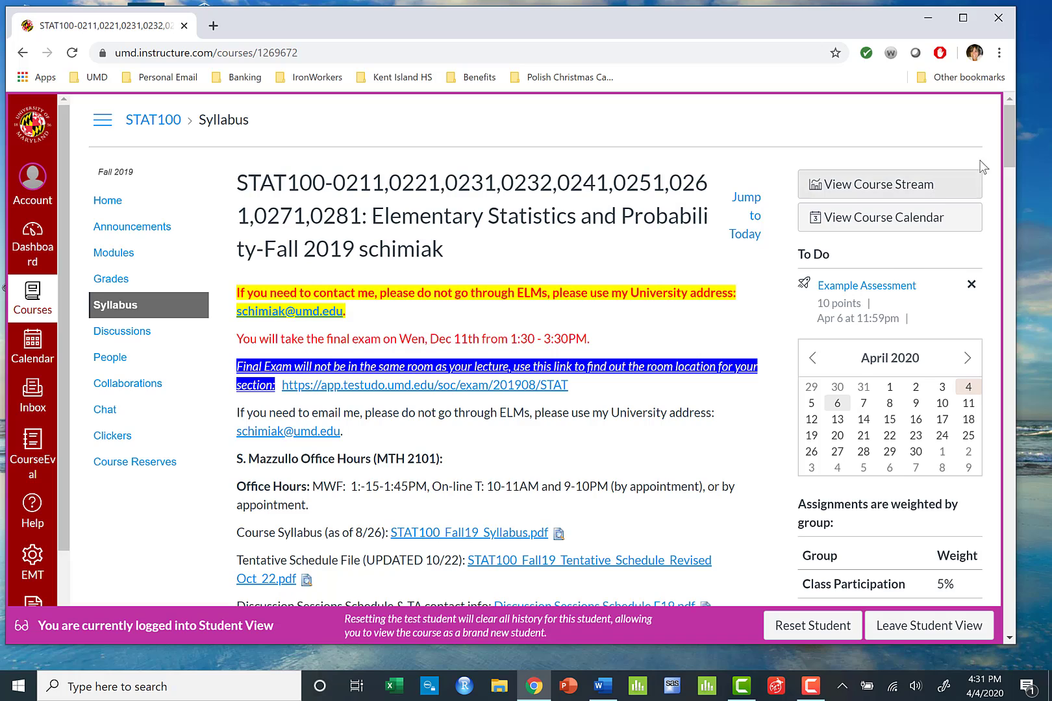
left_click_drag(1012, 157, 1012, 620)
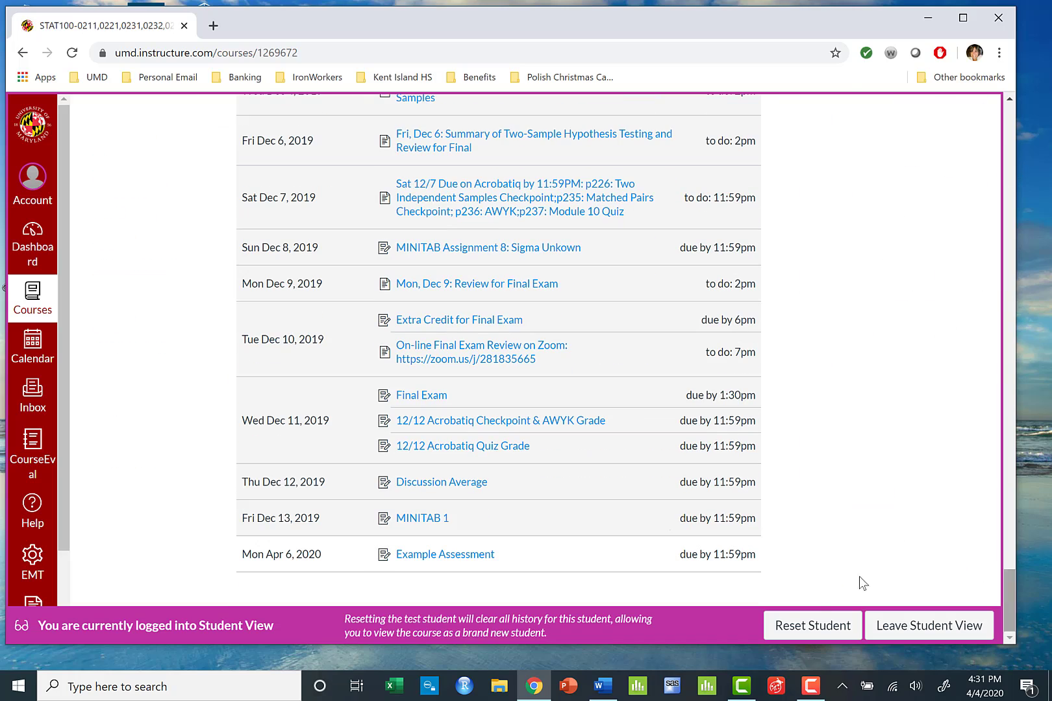
left_click(465, 564)
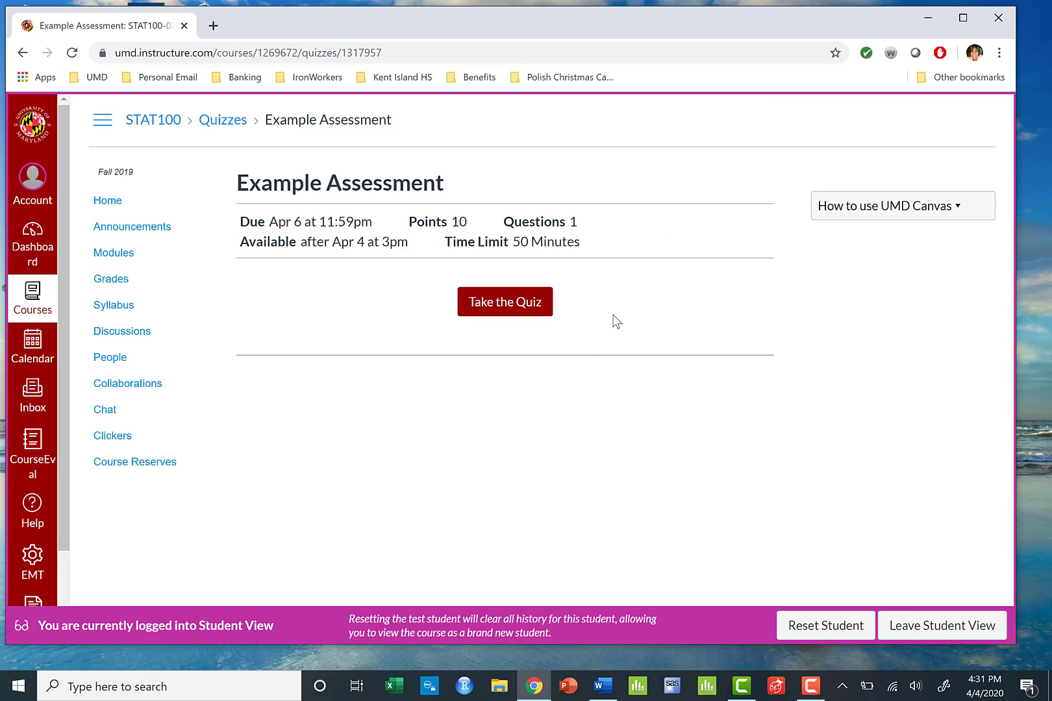
left_click(487, 309)
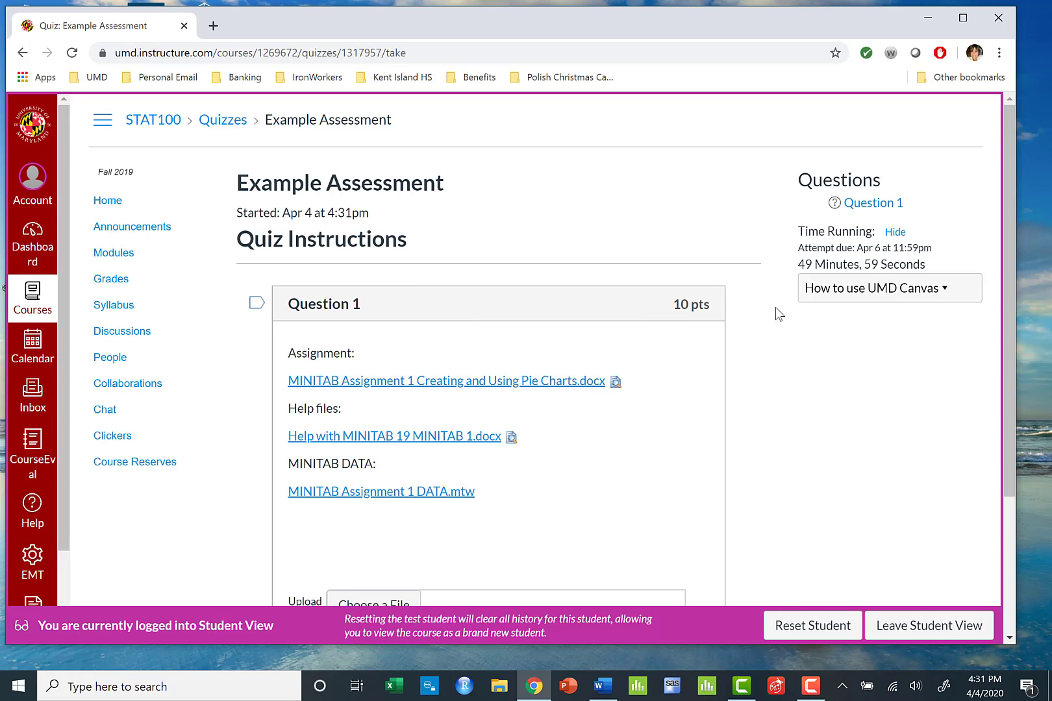
Step: Check the file upload and quiz submission of Question 1 as a student, cancelling both without choosing a file or submitting
scroll(815, 412, "down", 3)
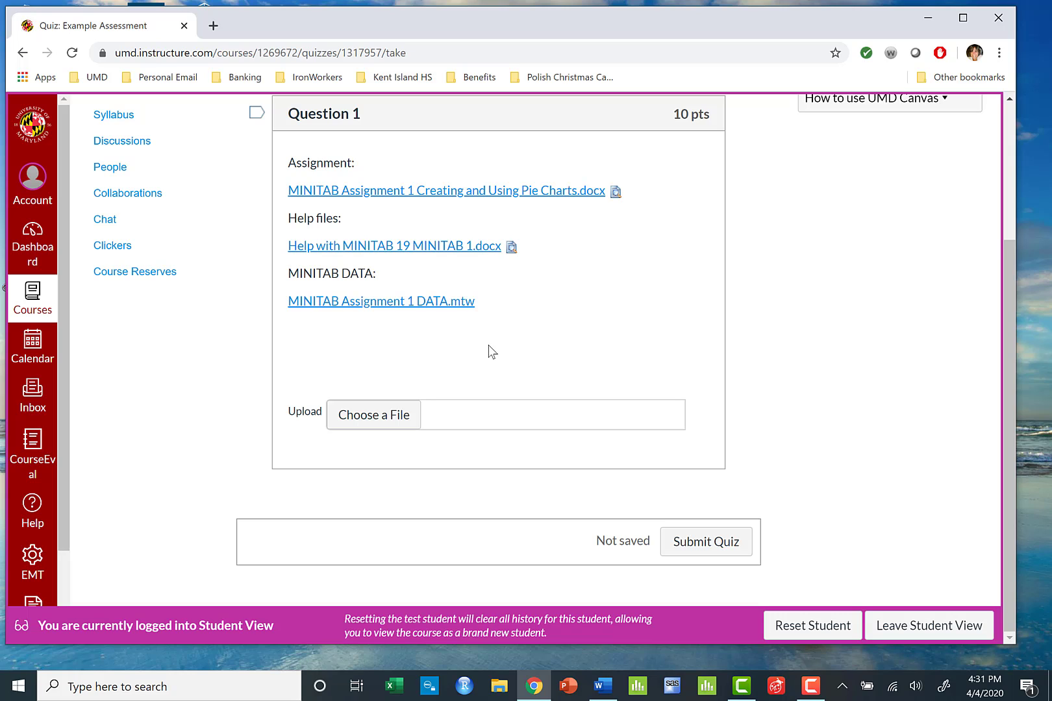
left_click(372, 419)
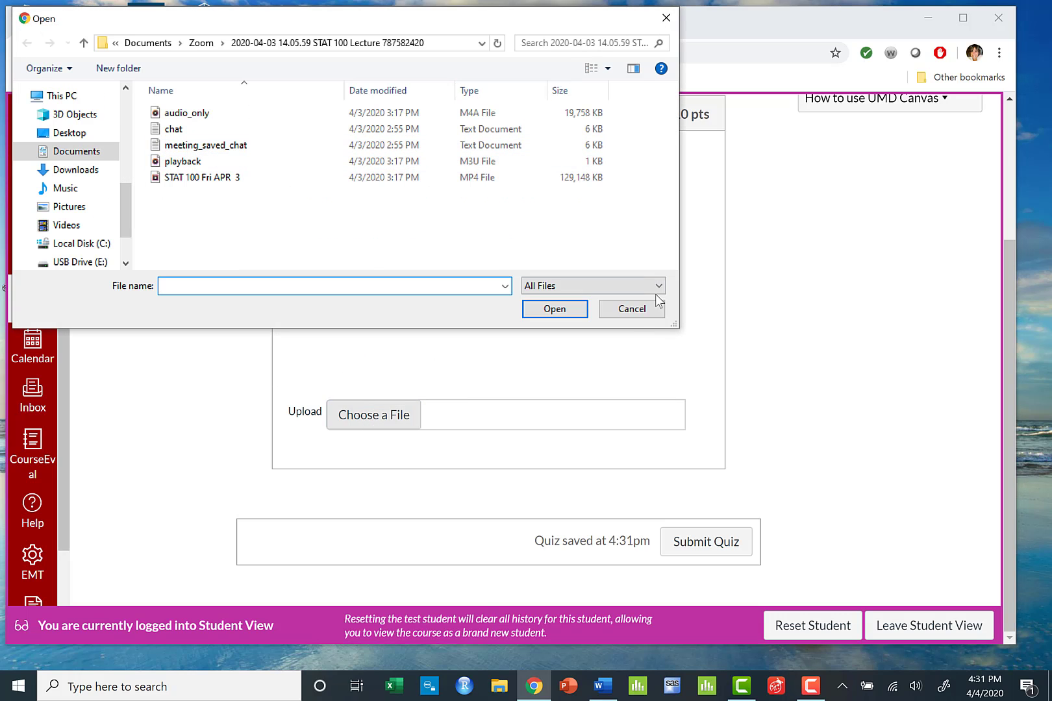
left_click(637, 317)
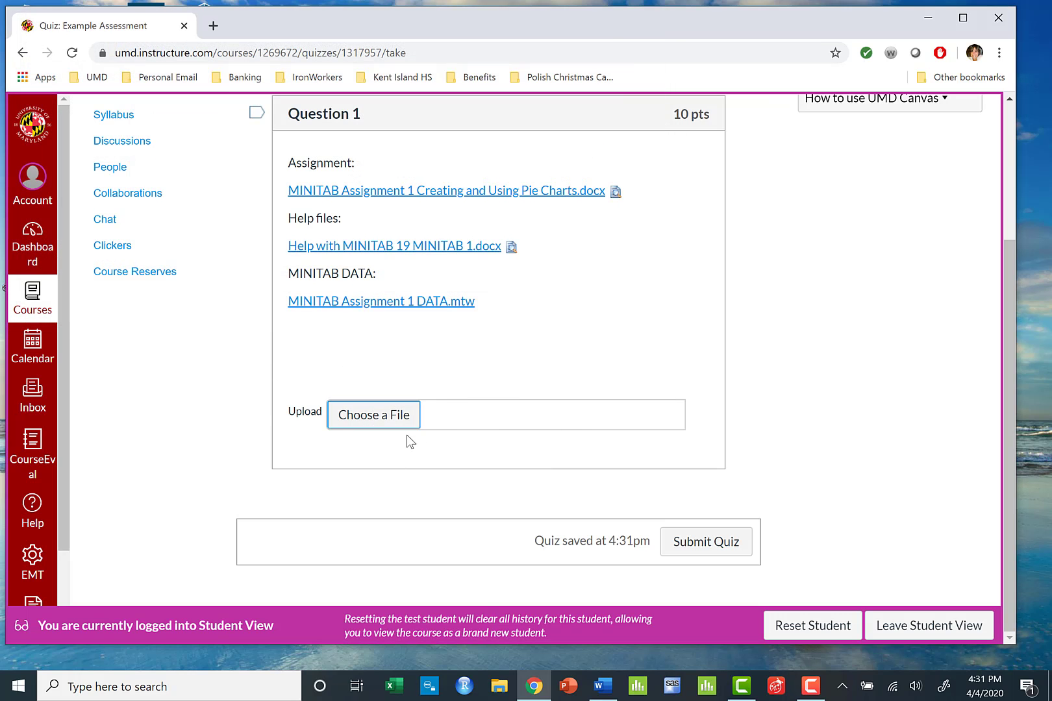
left_click(741, 548)
left_click(640, 162)
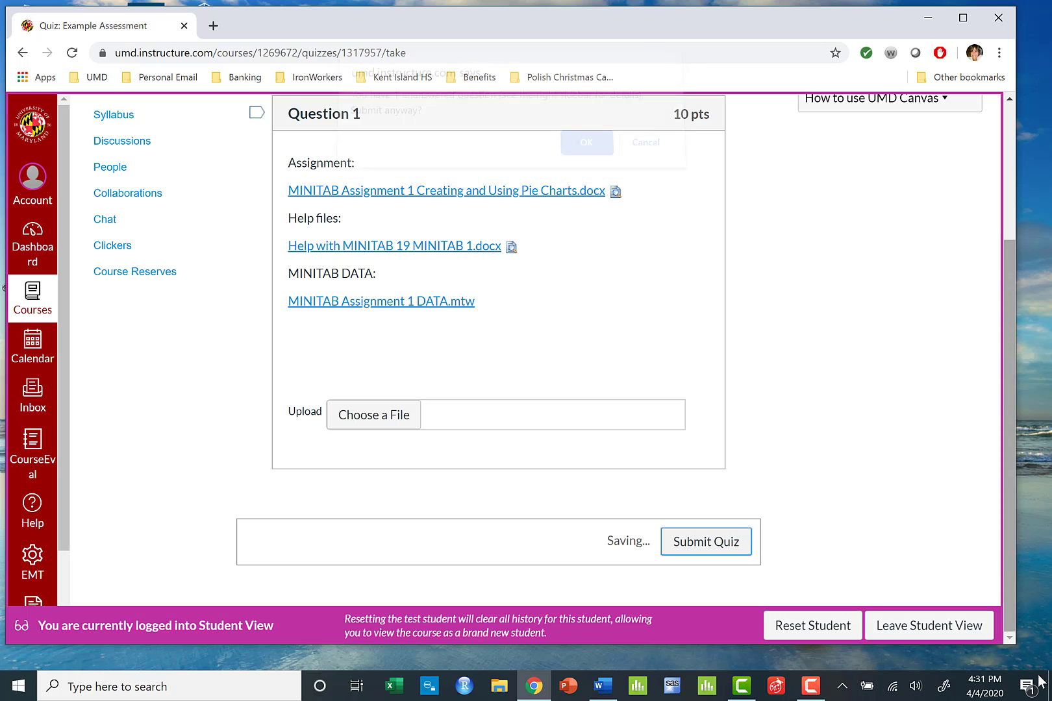
Step: Leave Student View without submitting the quiz, and open the course's Files page
left_click(949, 631)
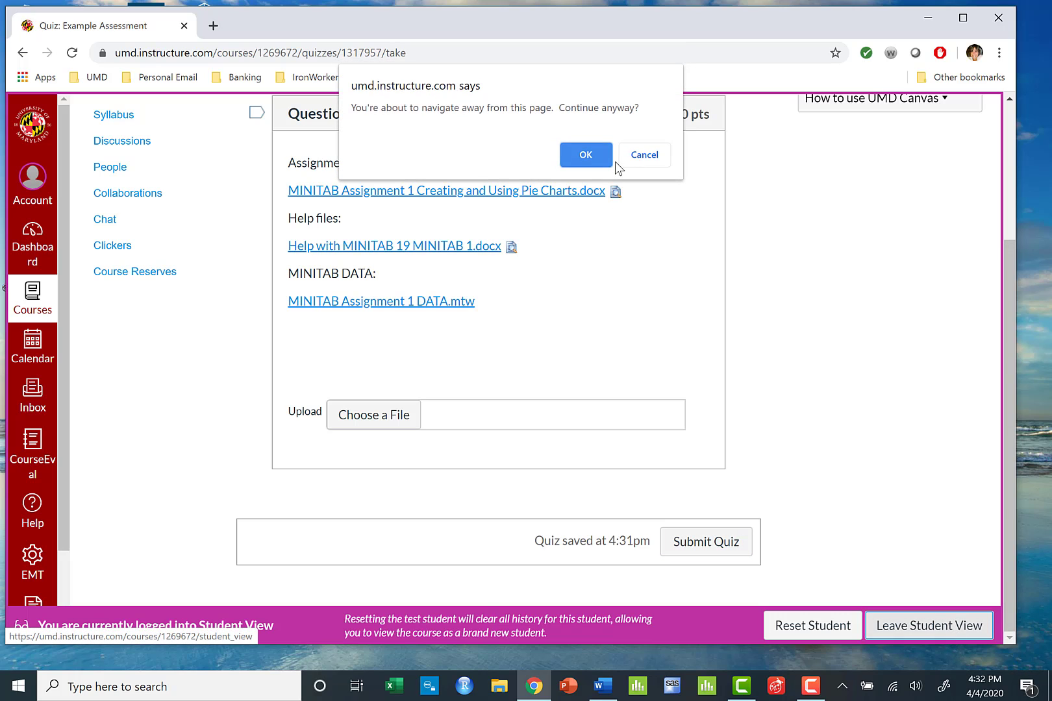
left_click(585, 154)
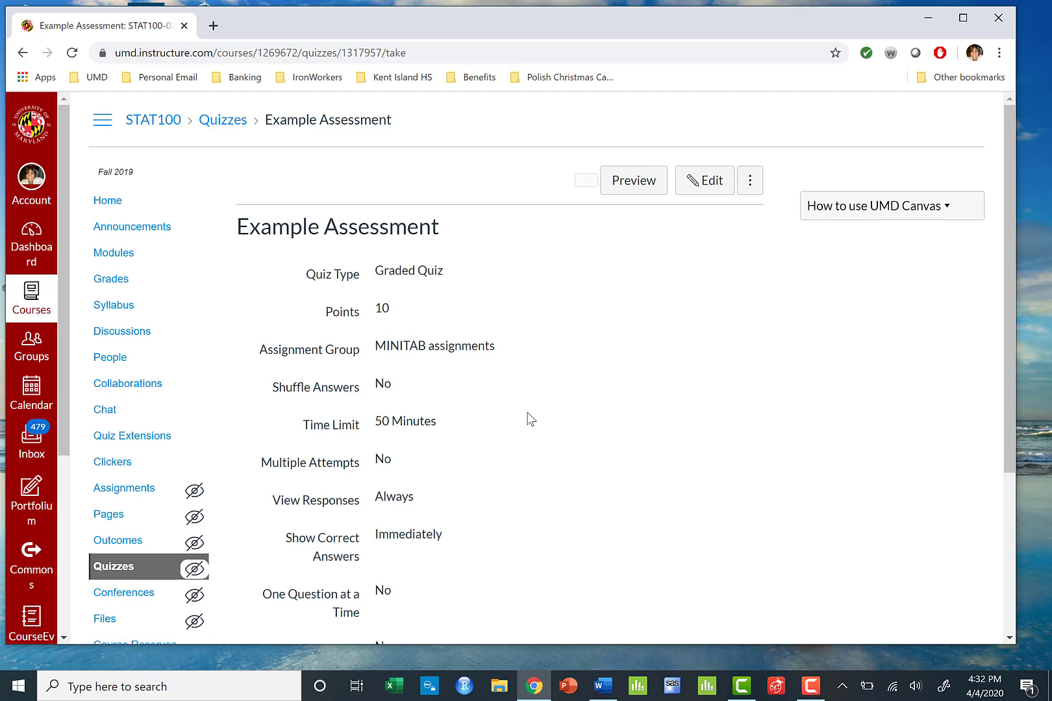
scroll(528, 420, "down", 3)
scroll(508, 401, "up", 3)
scroll(612, 464, "down", 3)
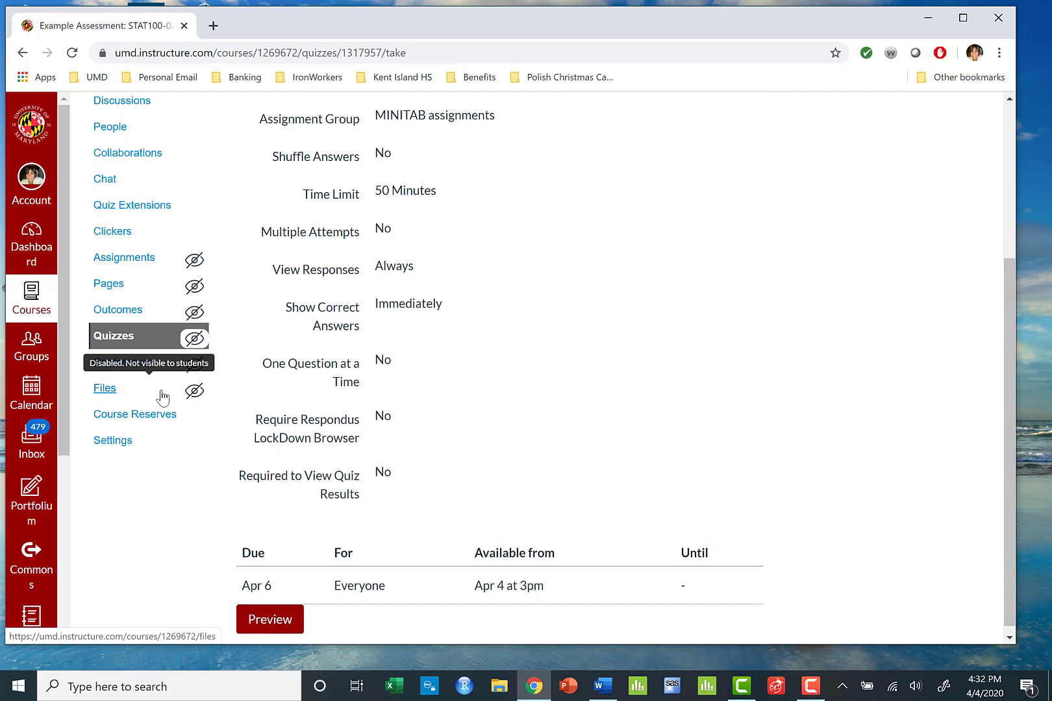
left_click(108, 398)
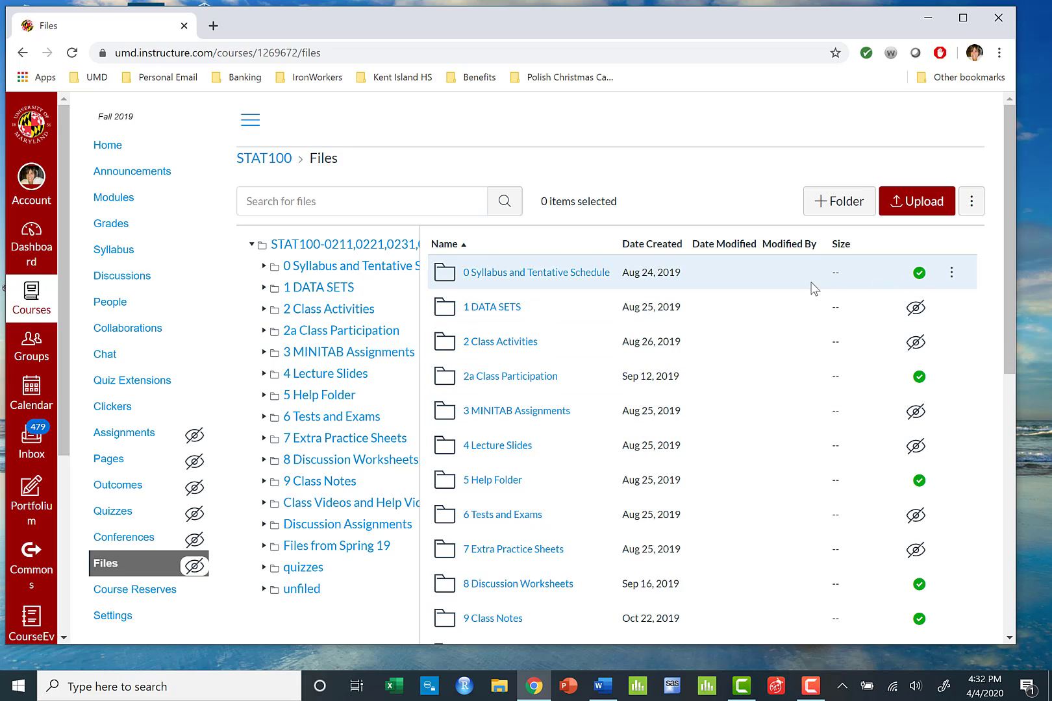
Step: Set access to the 3 MINITAB Assignments folder to "Only available to students with link" and check the folders' availability
scroll(584, 383, "down", 1)
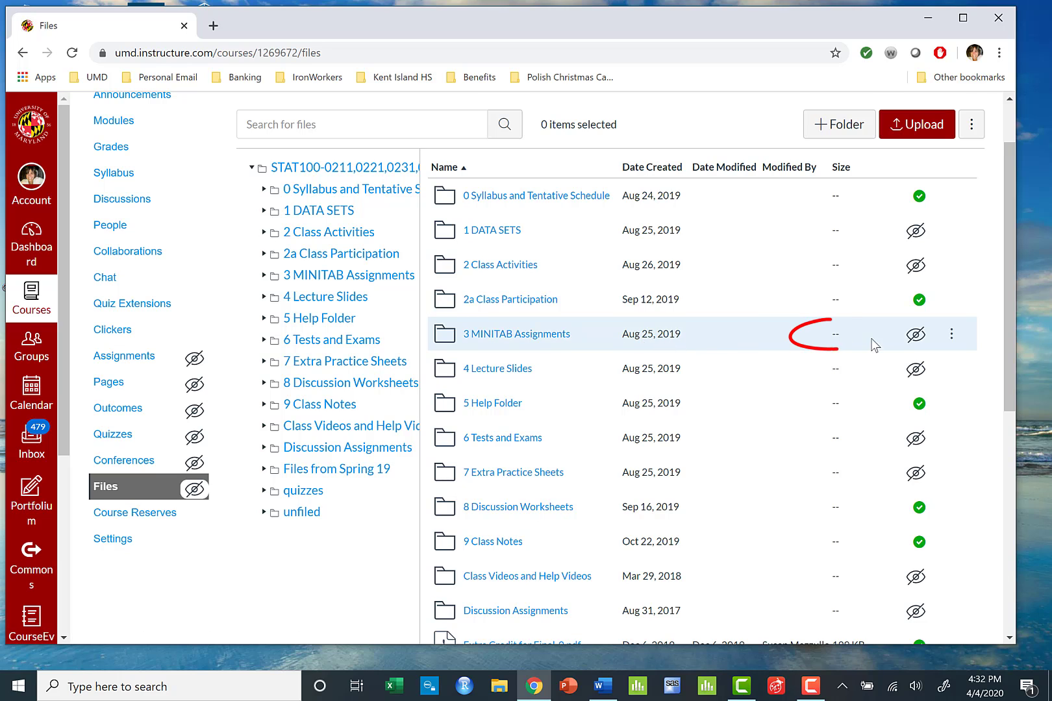
left_click(836, 337)
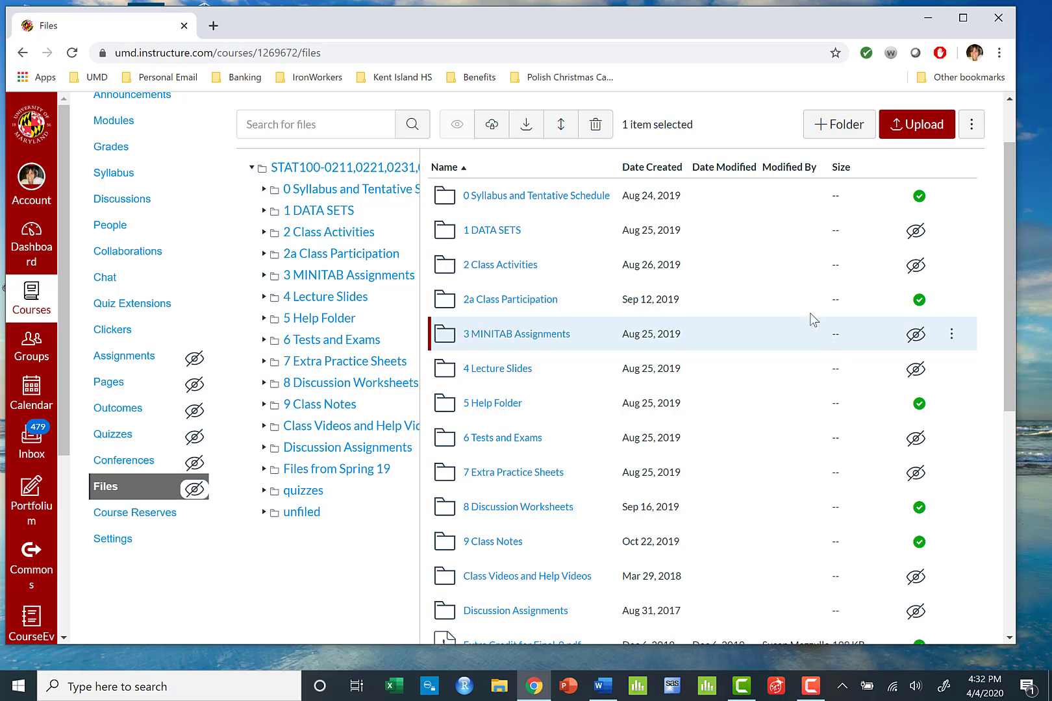
left_click(492, 132)
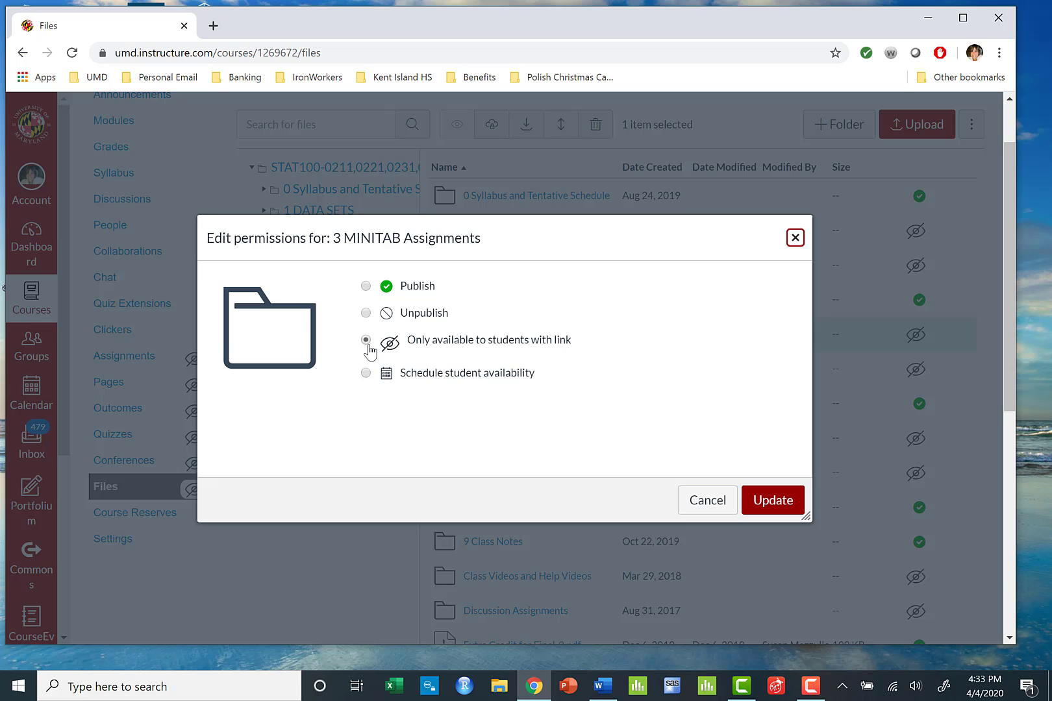
left_click(770, 505)
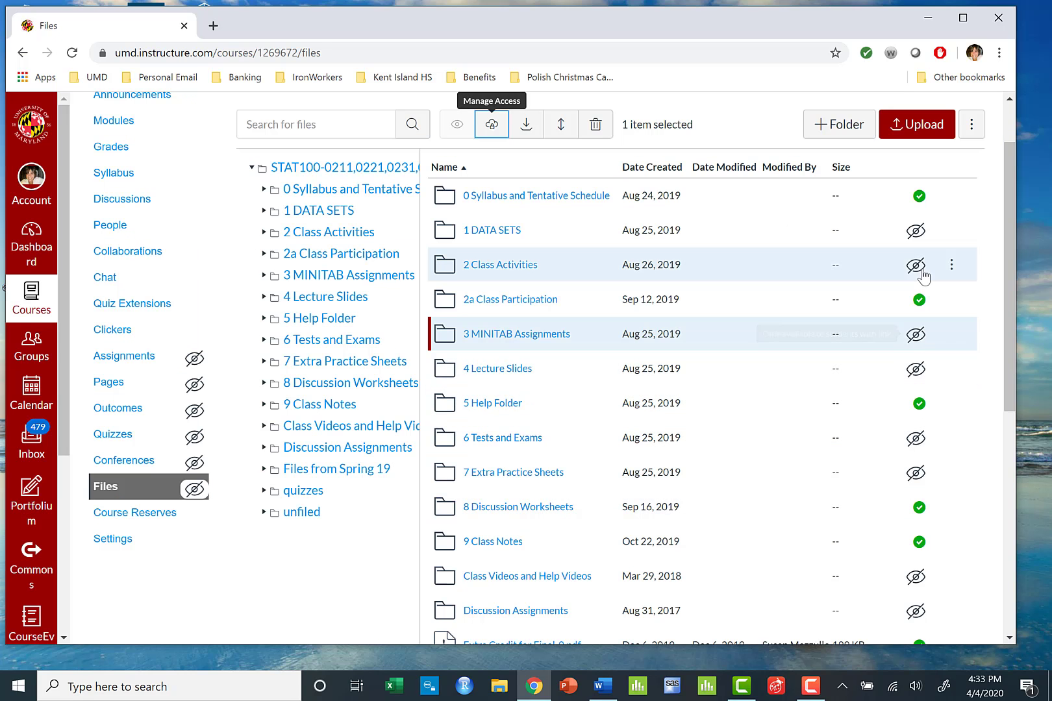
mouse_move(917, 281)
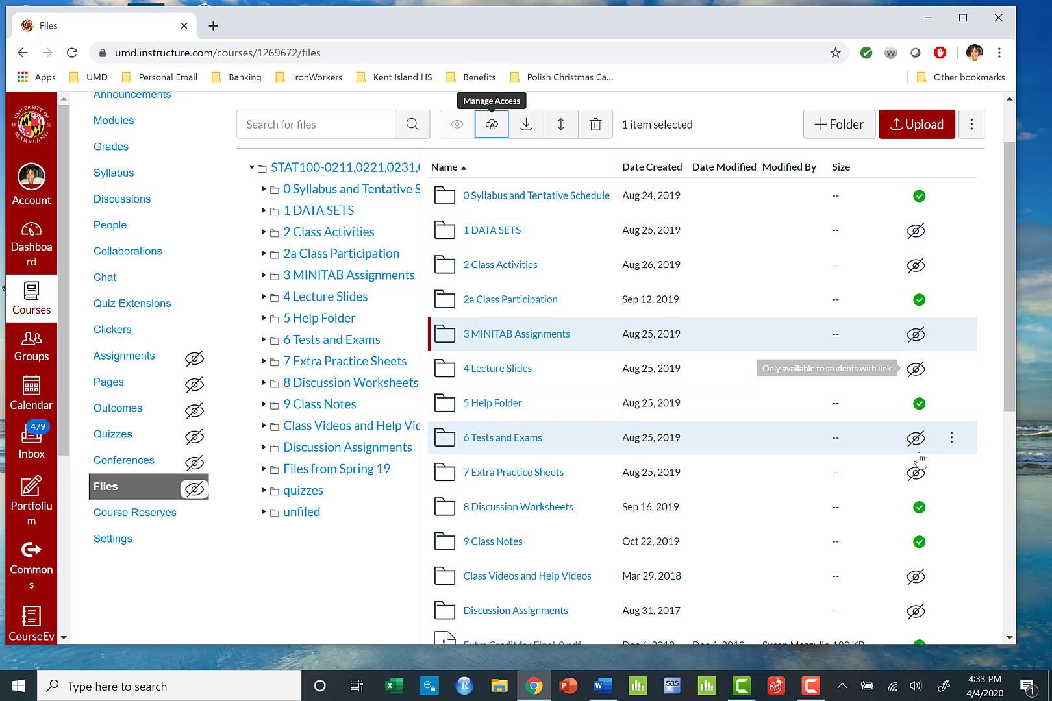
mouse_move(915, 468)
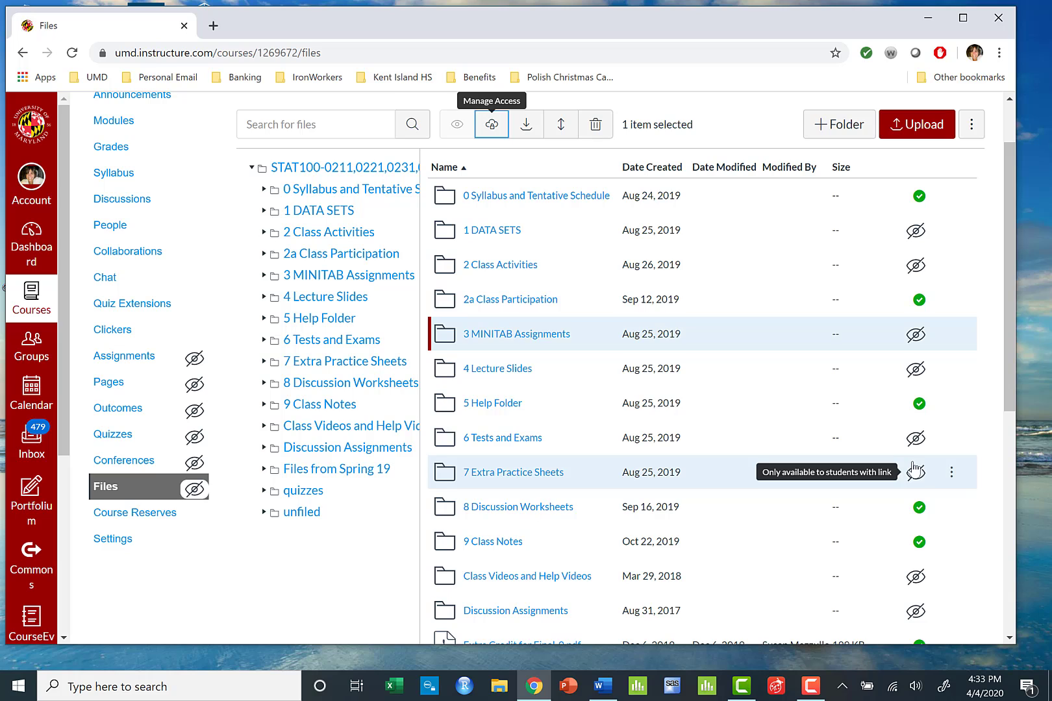
mouse_move(915, 335)
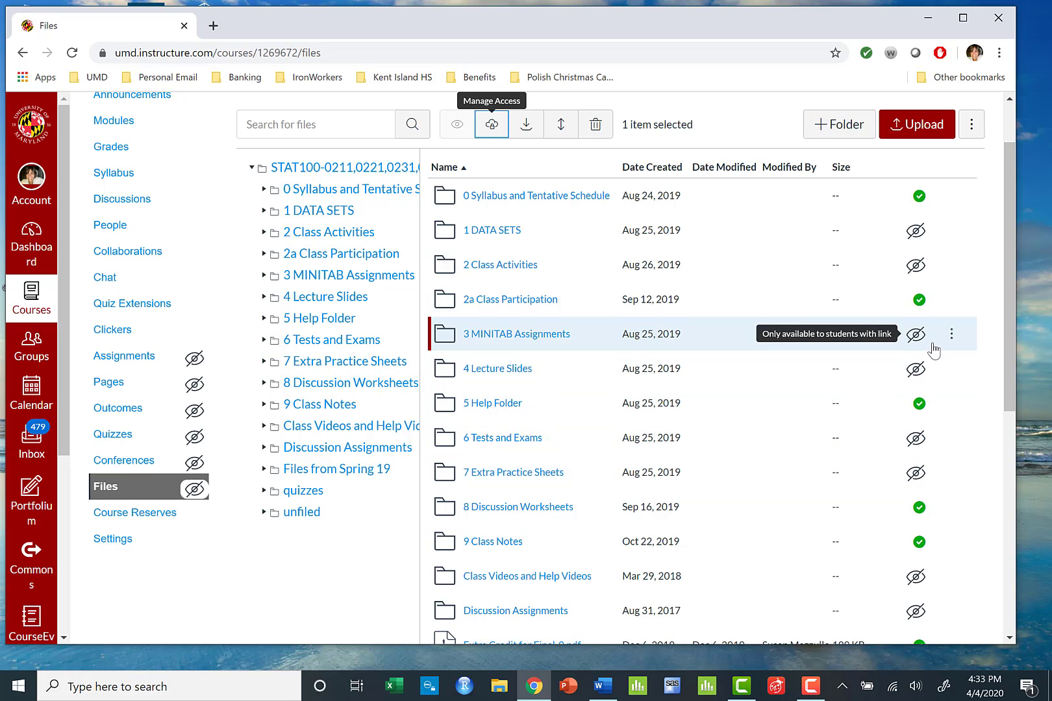